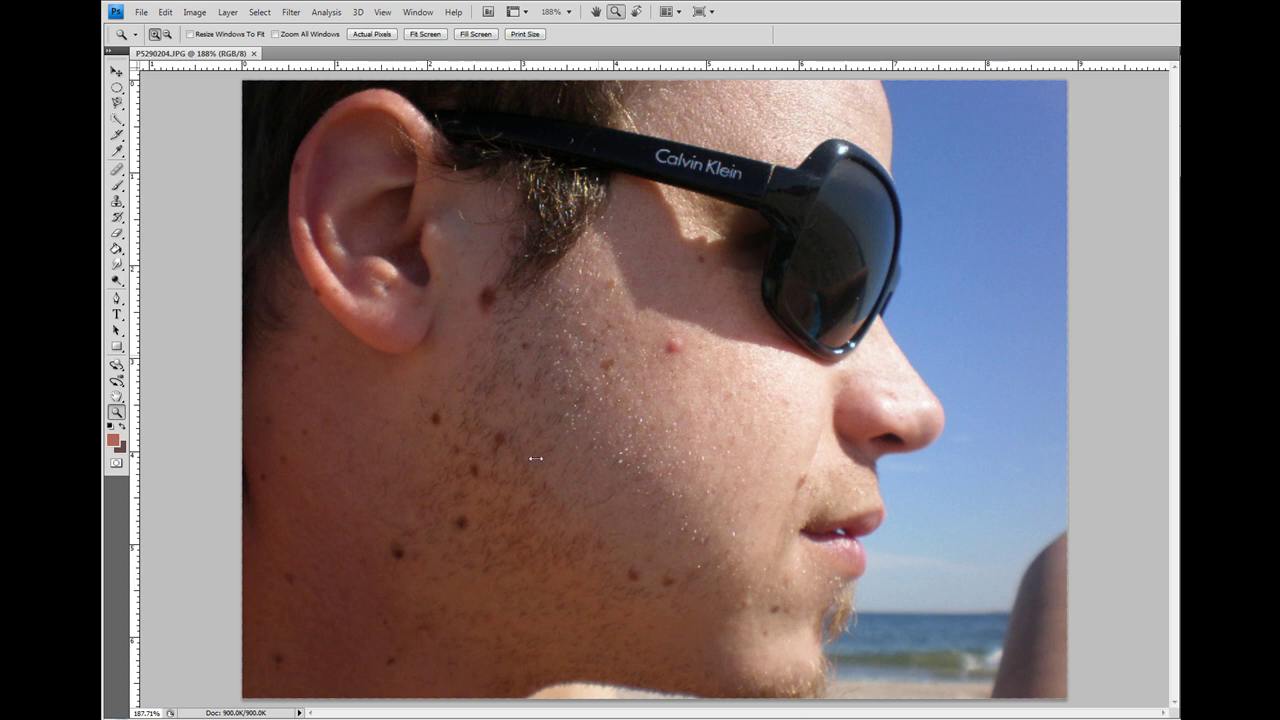
Select the Healing Brush Tool and set its brush diameter to 15 px
click(118, 172)
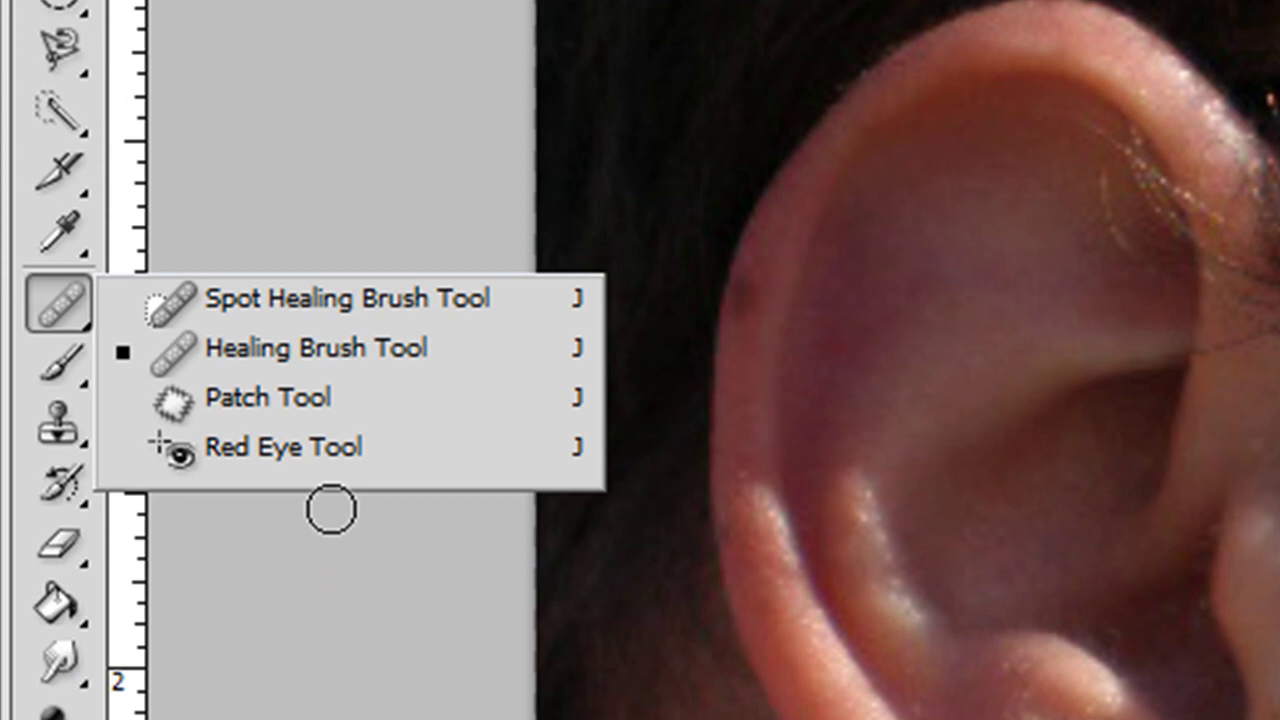
click(322, 360)
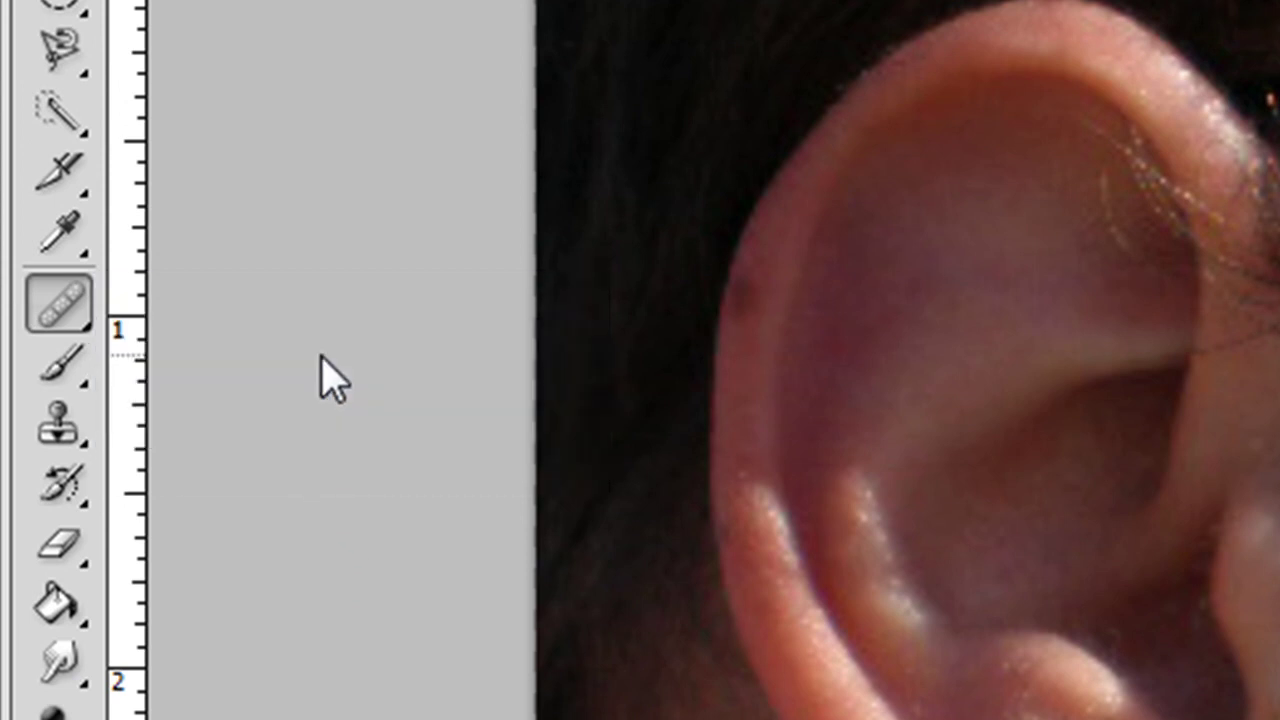
click(194, 34)
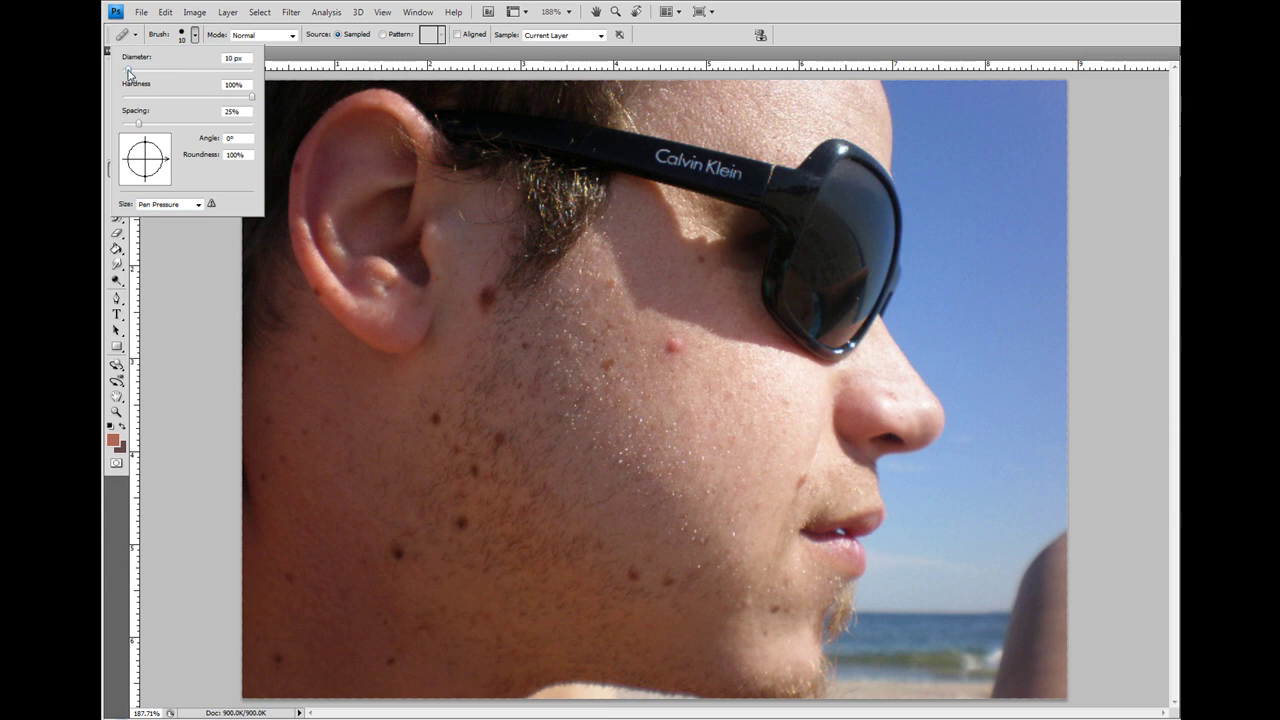
drag(128, 73, 131, 74)
click(195, 35)
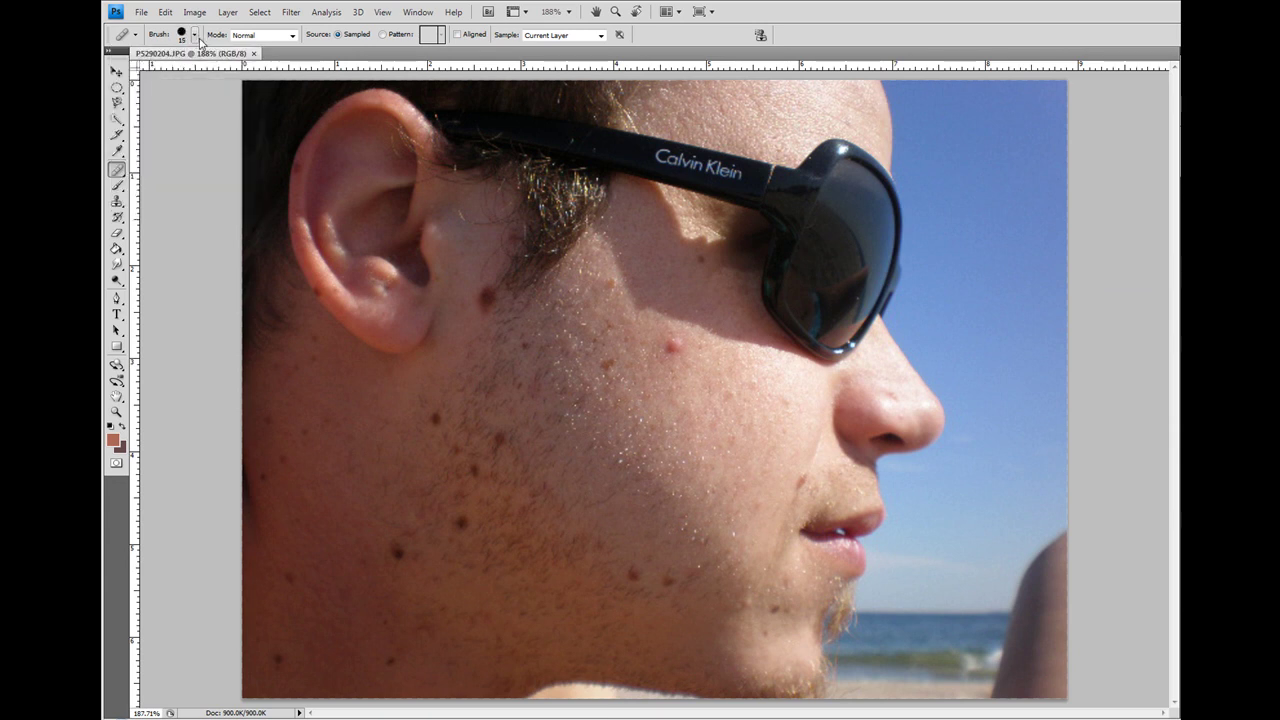
Alt-sample clean cheek skin, heal the red blemish, and undo the bad mole stroke
click(674, 345)
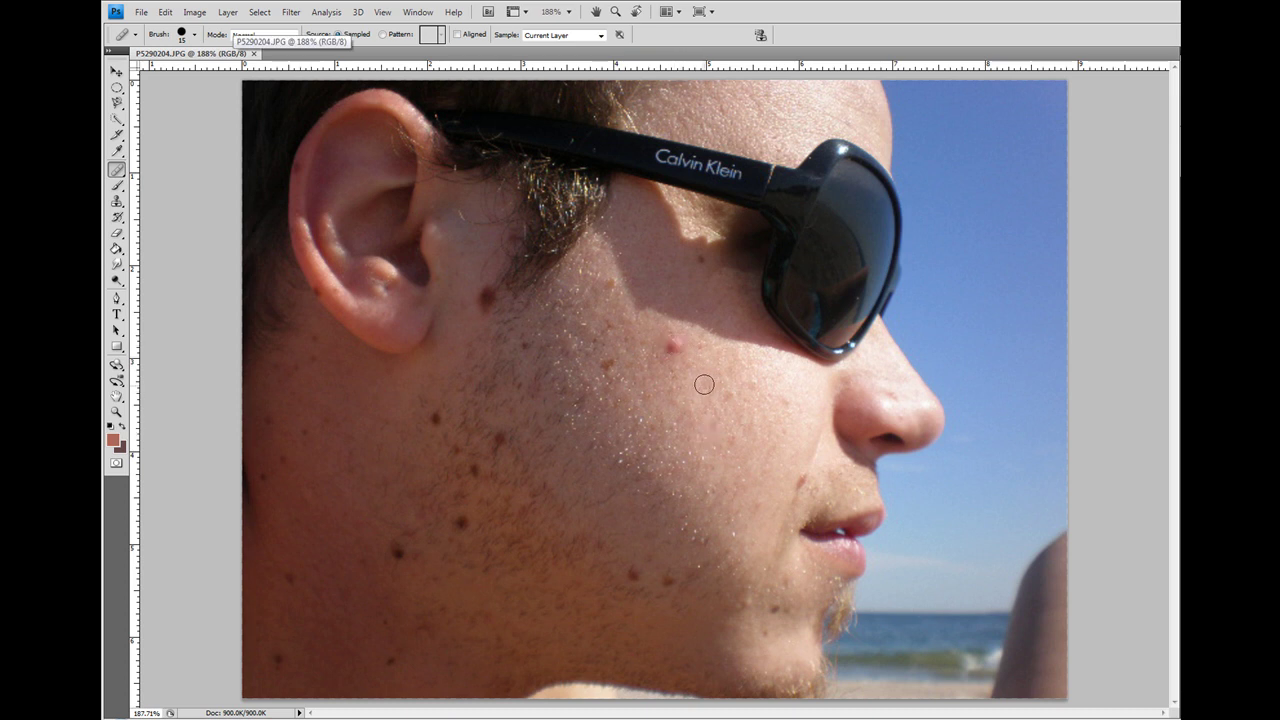
key(alt)
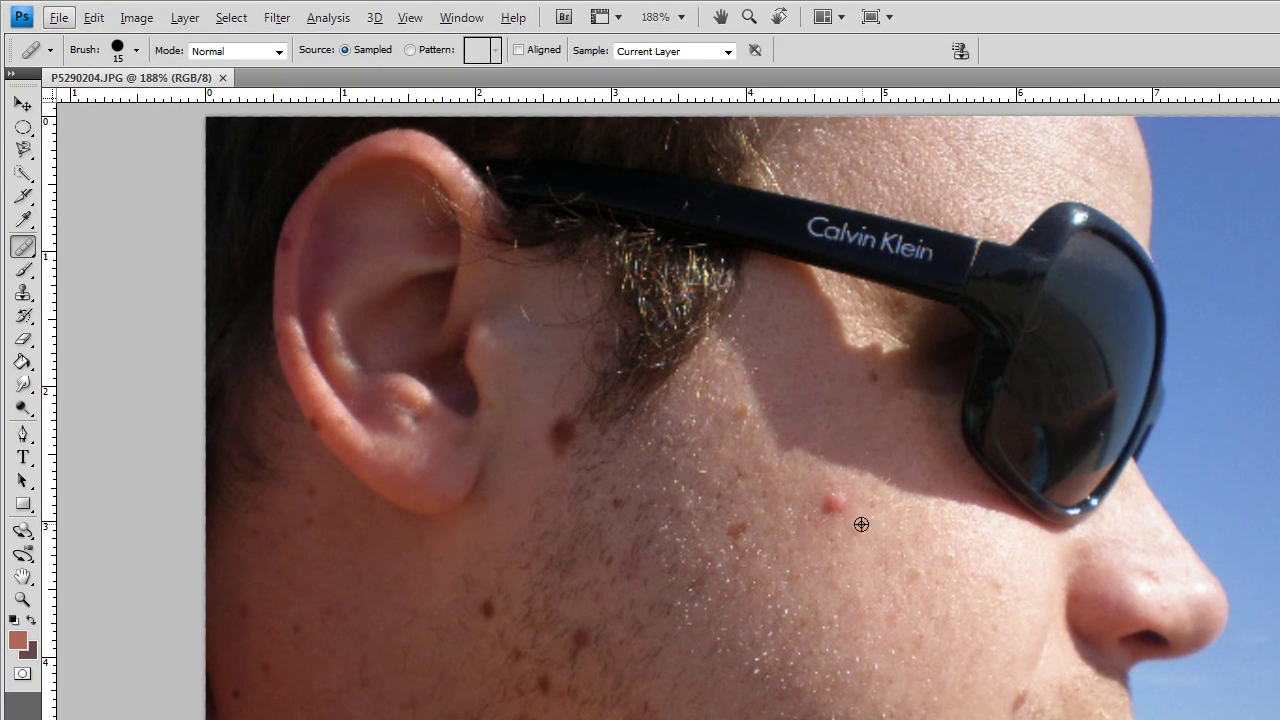
alt+click(858, 524)
click(829, 504)
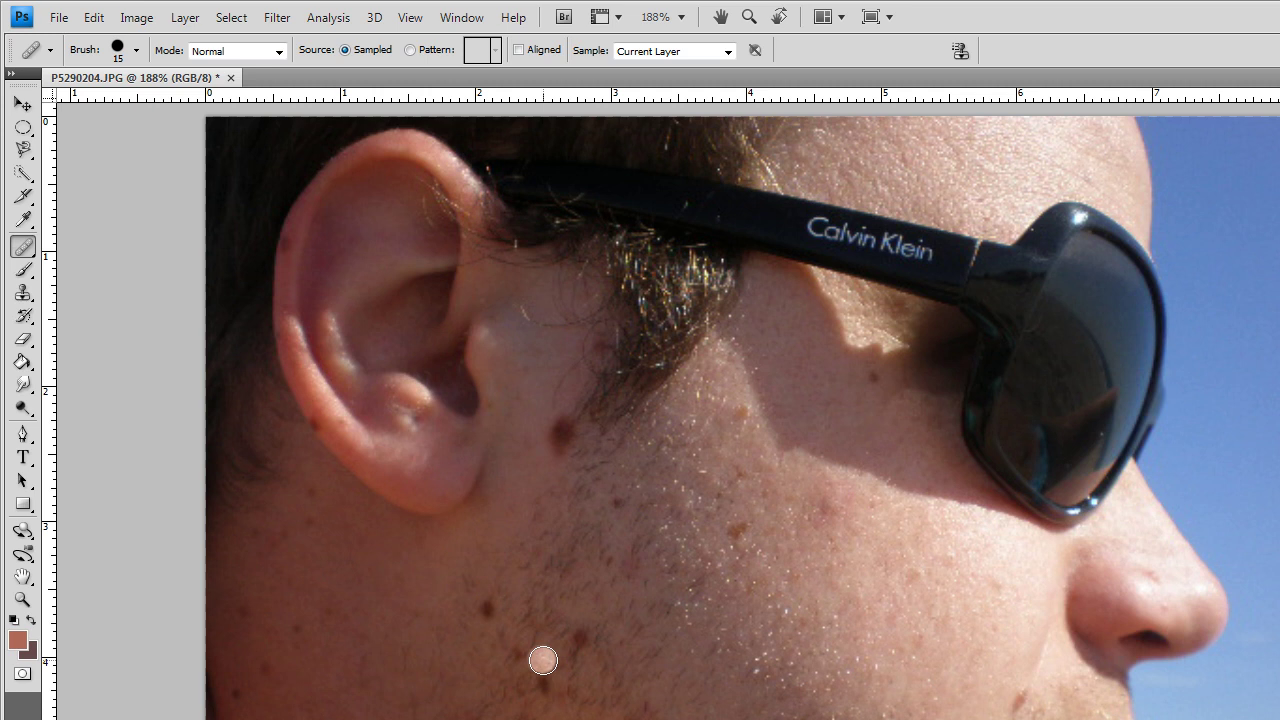
alt+click(868, 538)
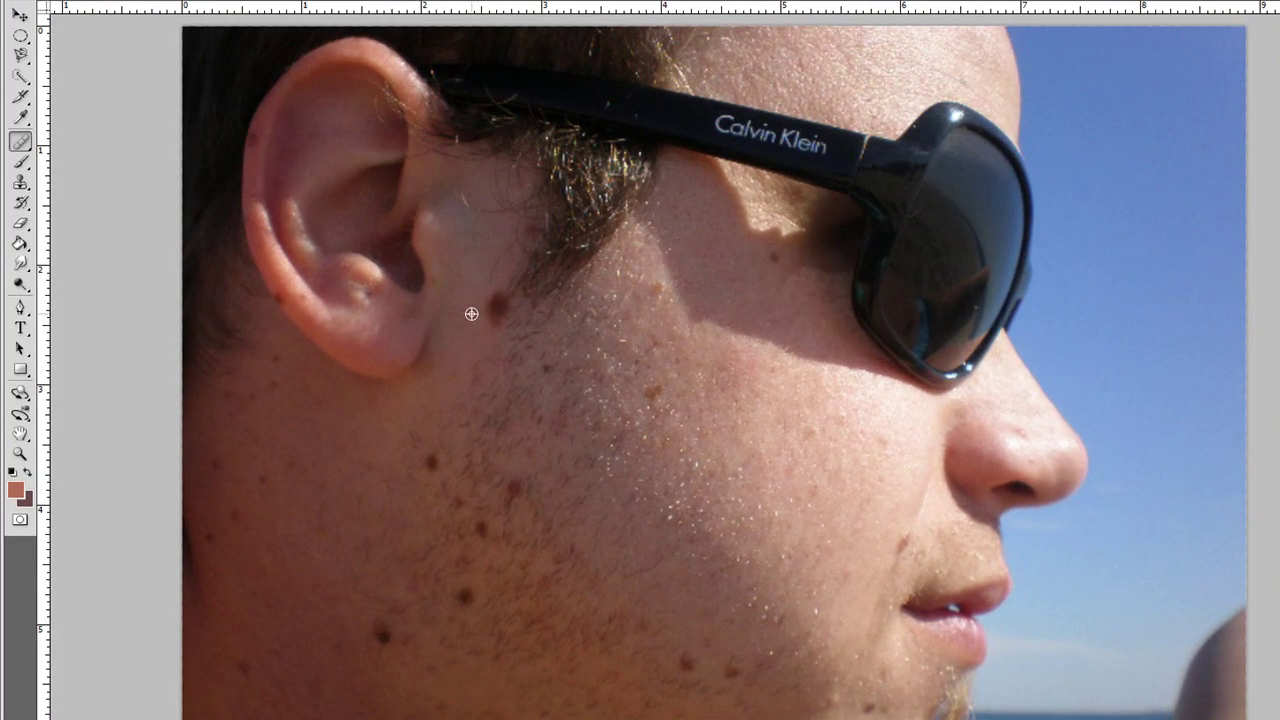
click(495, 306)
key(ctrl+z)
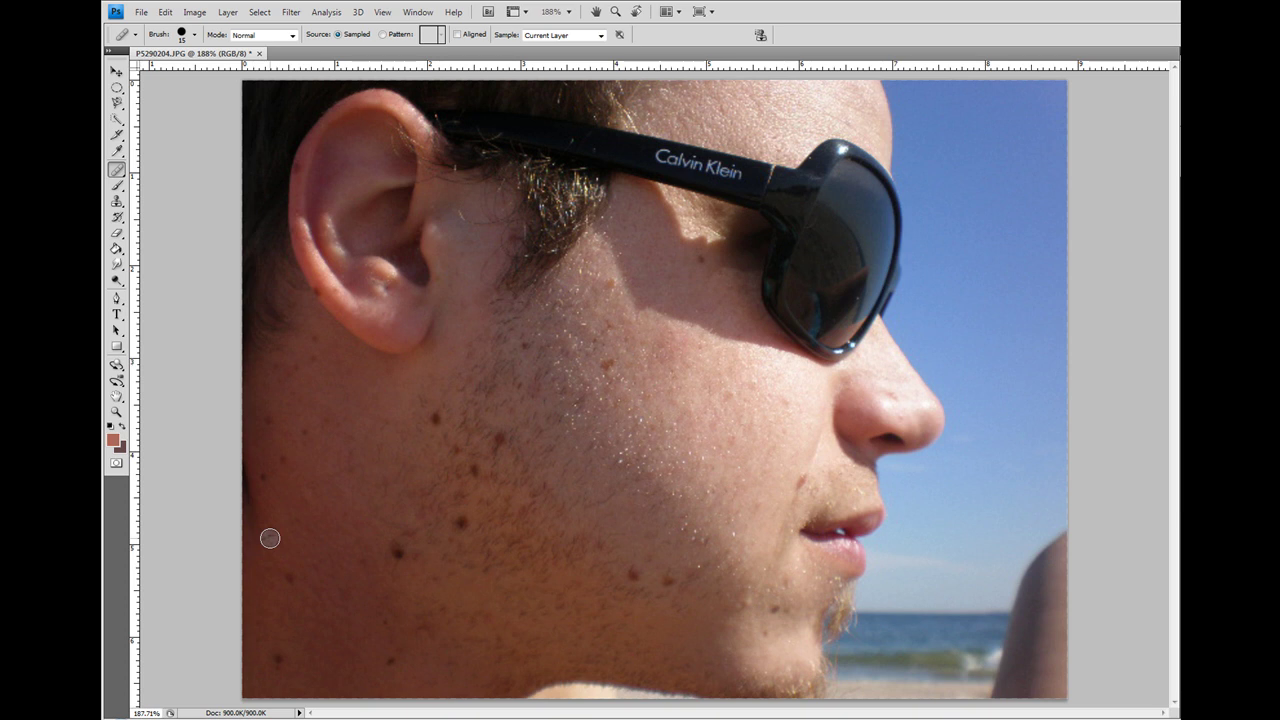
Heal the dark moles on the jaw and the mole on the cheek
click(445, 527)
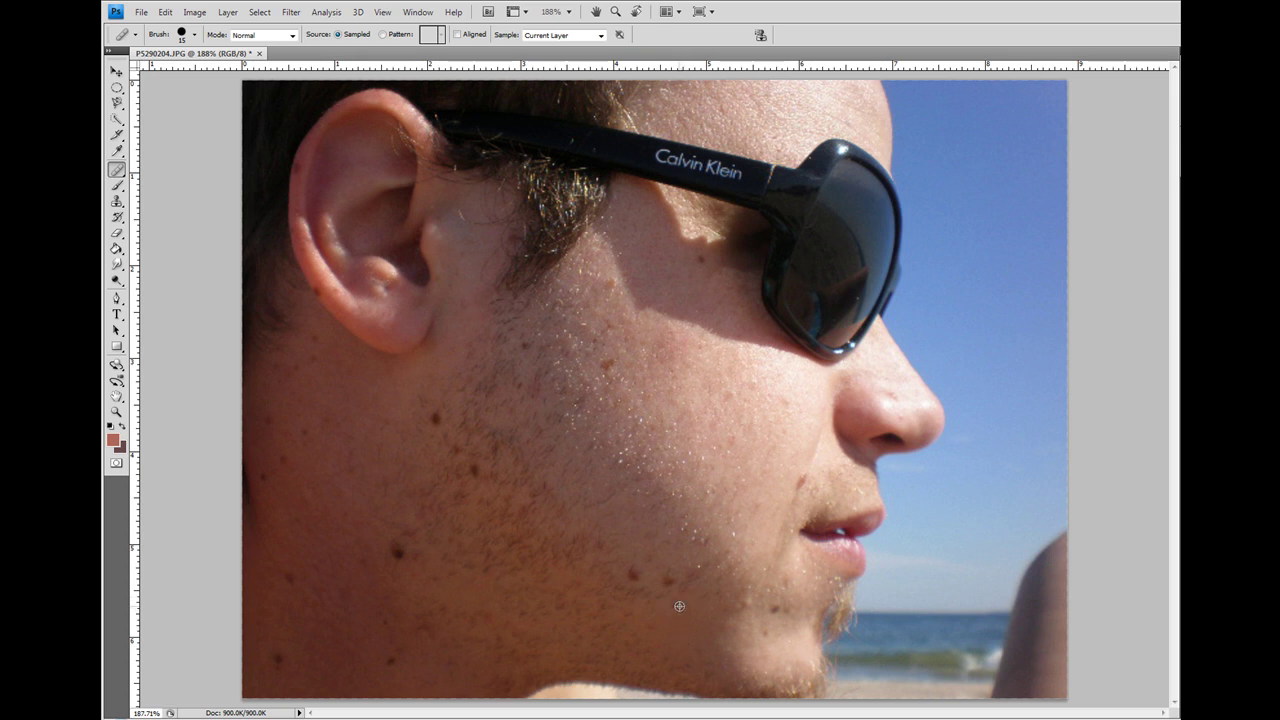
click(633, 575)
click(398, 553)
alt+click(520, 498)
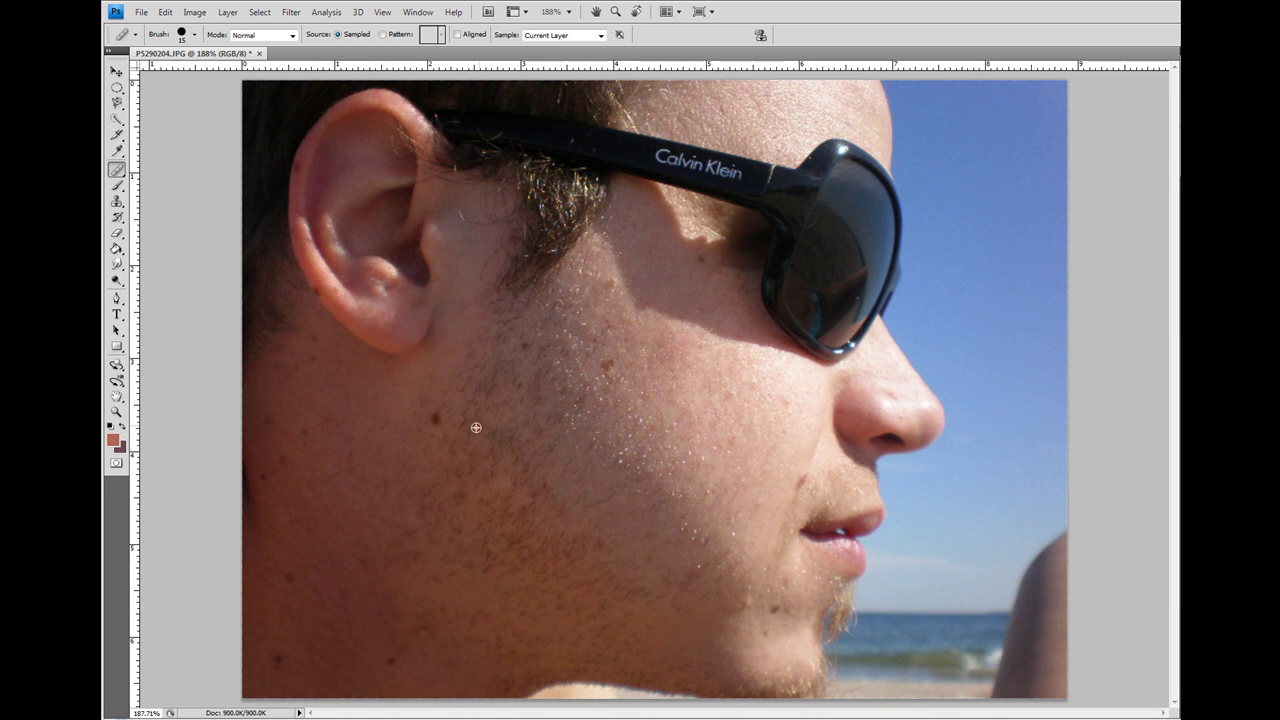
alt+click(478, 424)
click(380, 522)
click(436, 419)
Resample clean skin and heal the small spots on the ear
alt+click(612, 386)
alt+click(538, 360)
click(388, 288)
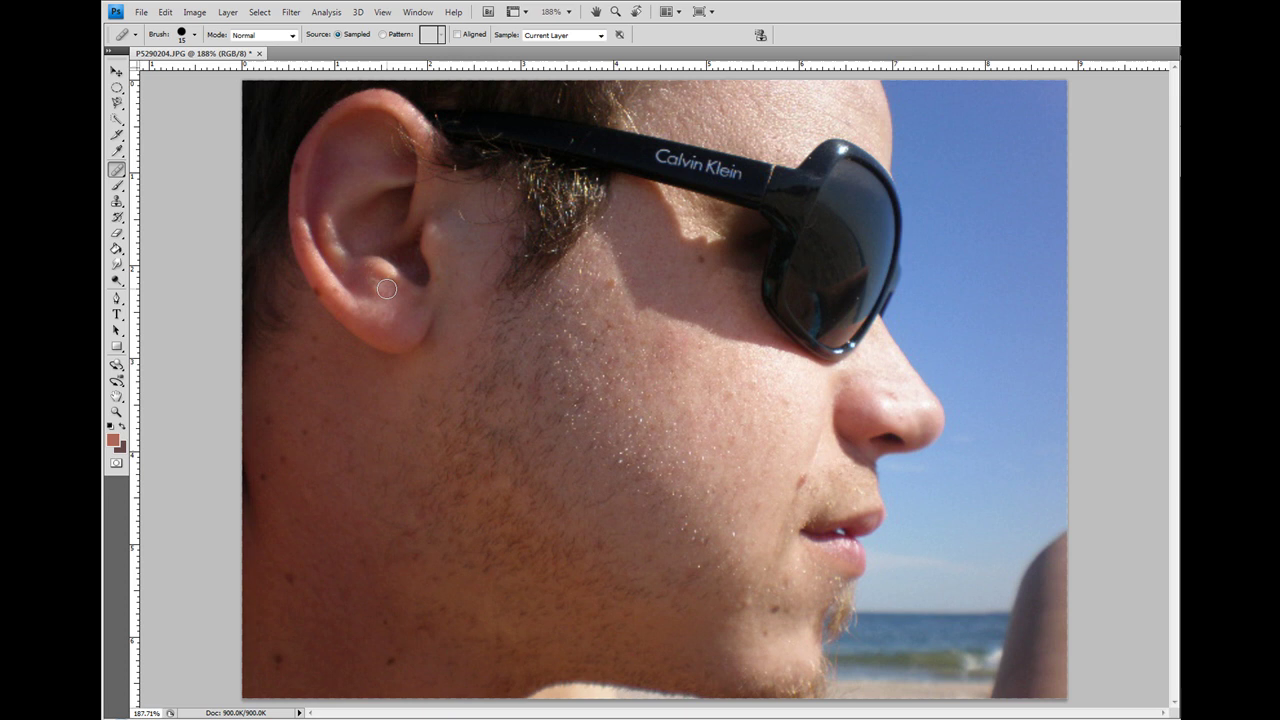
click(331, 404)
click(312, 433)
Reduce the healing brush to 10 px and paint over the small cheek spots
click(194, 35)
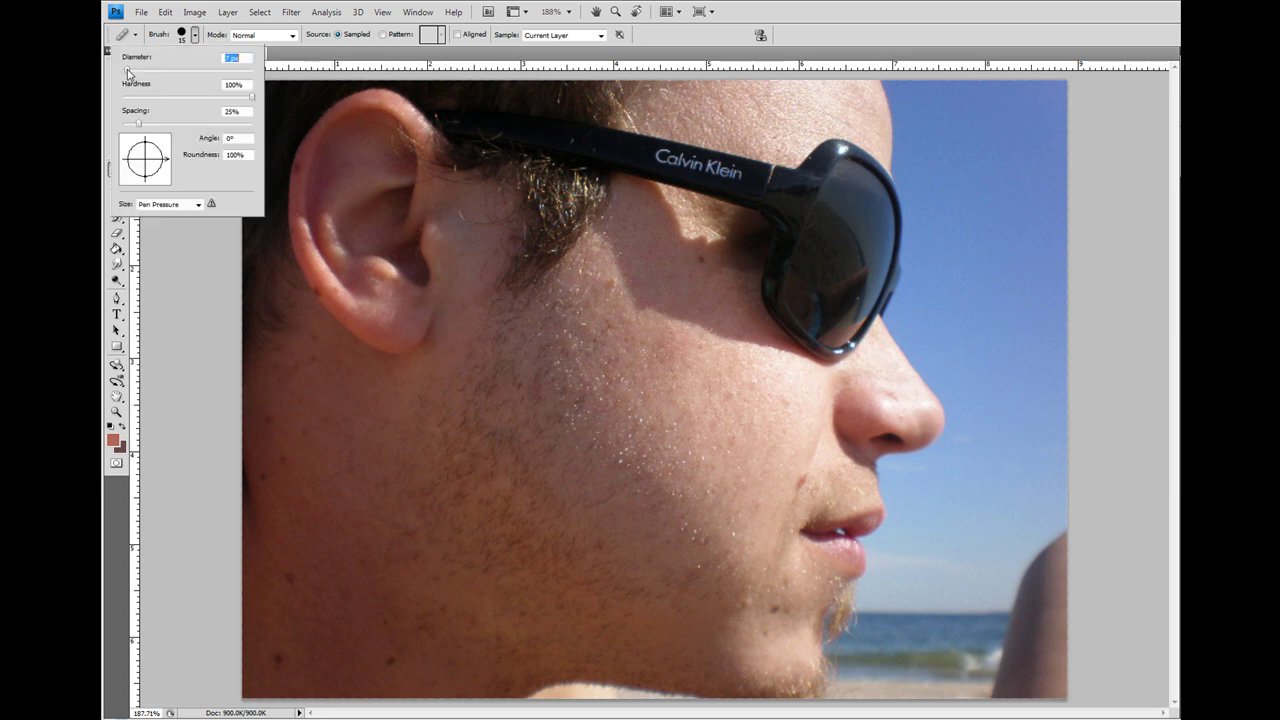
drag(128, 70, 126, 70)
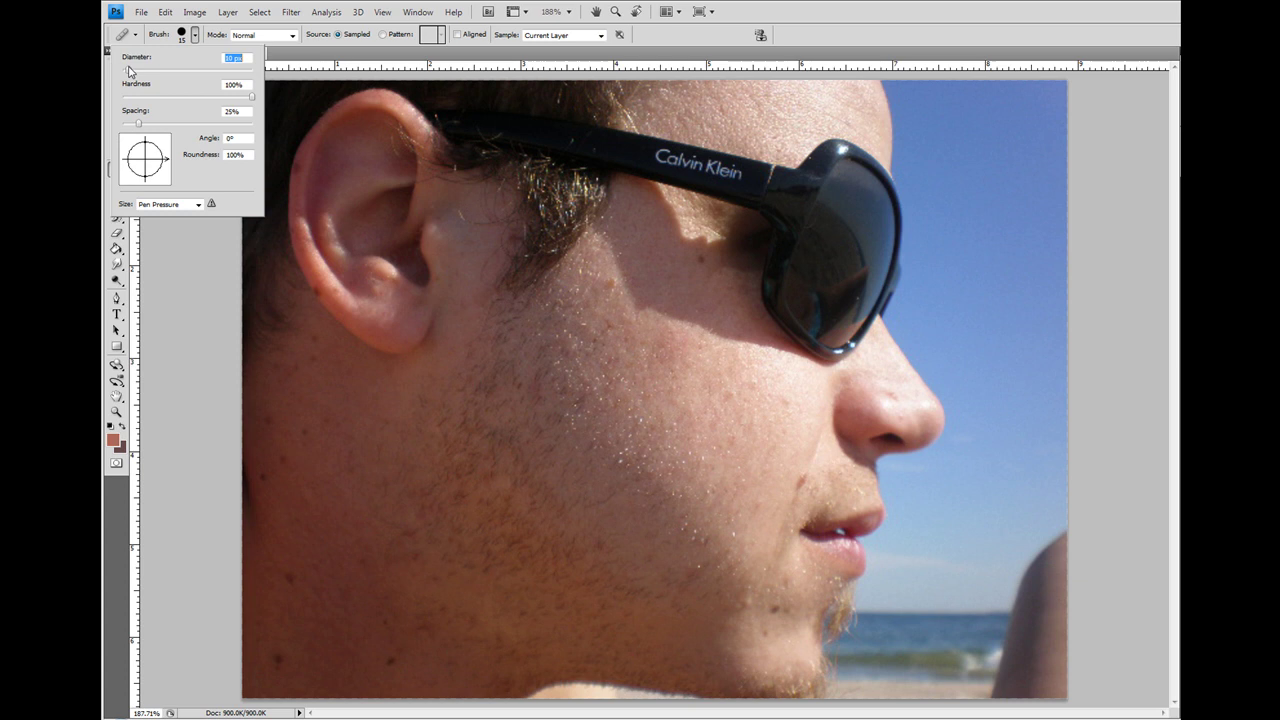
click(196, 42)
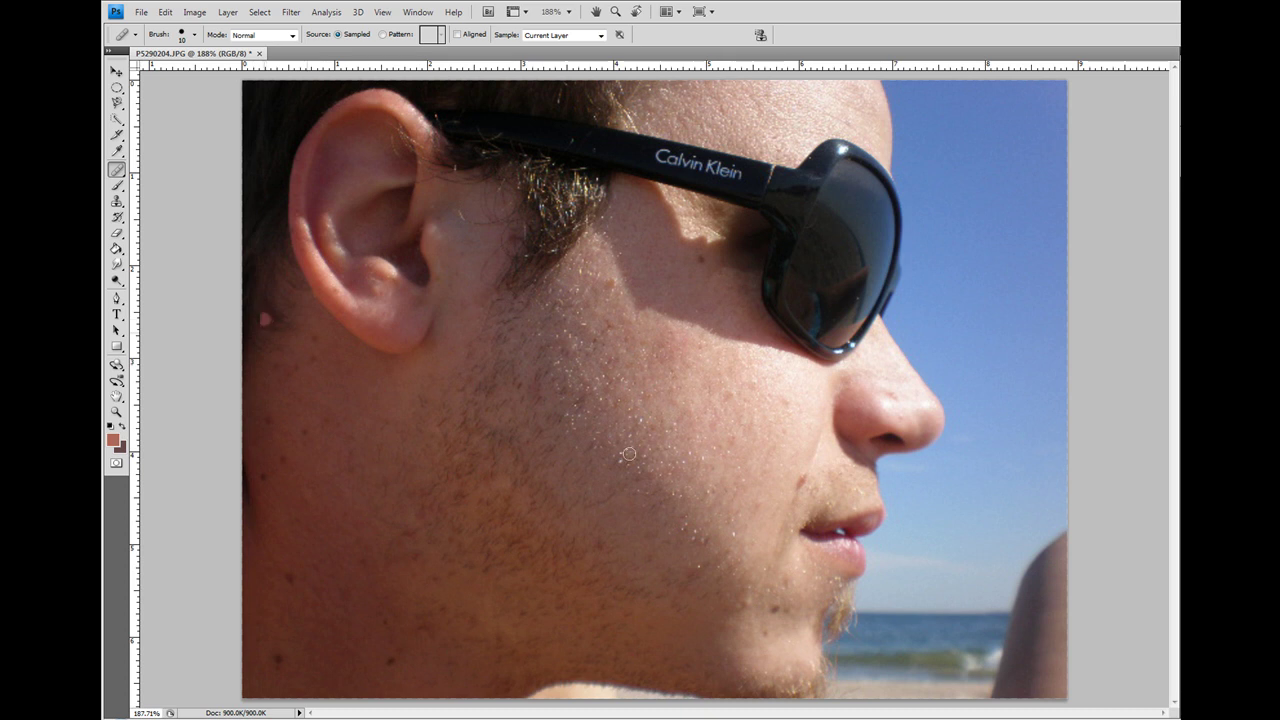
drag(756, 495, 778, 497)
Duplicate the Background layer with Ctrl+J and heal the spot on the ear
key(ctrl+j)
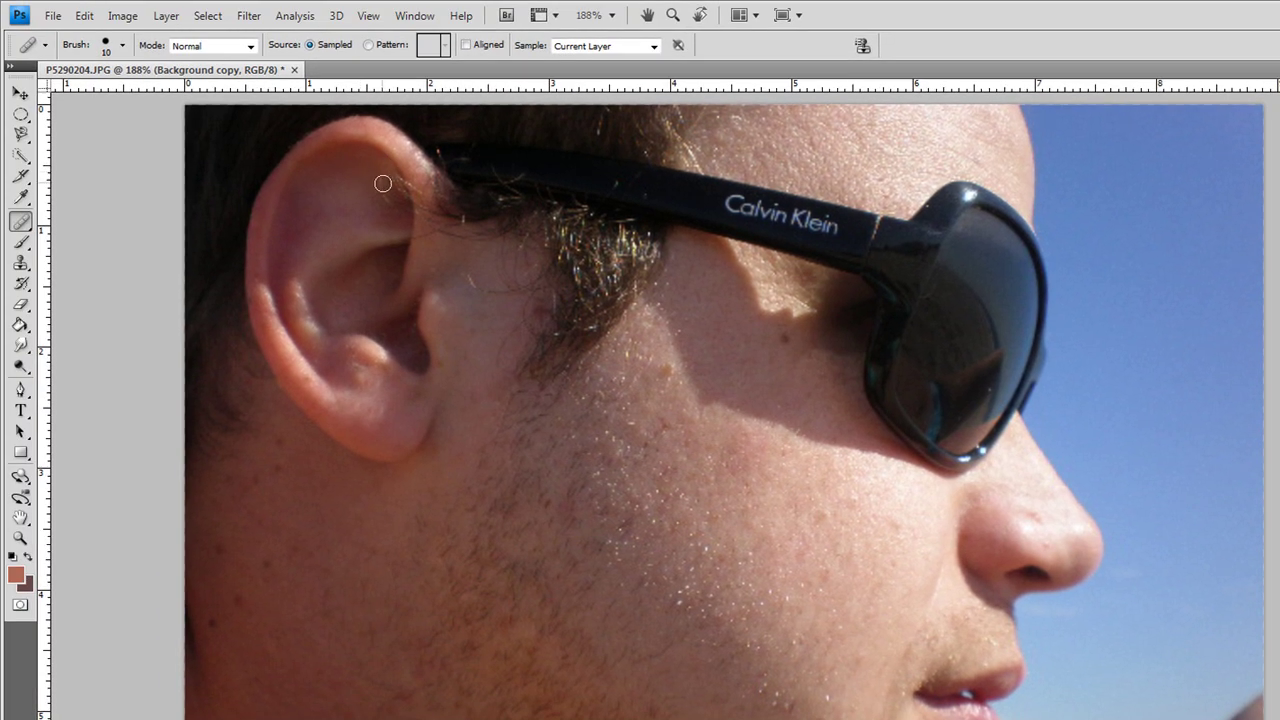
click(334, 236)
alt+click(373, 167)
click(384, 203)
alt+click(425, 249)
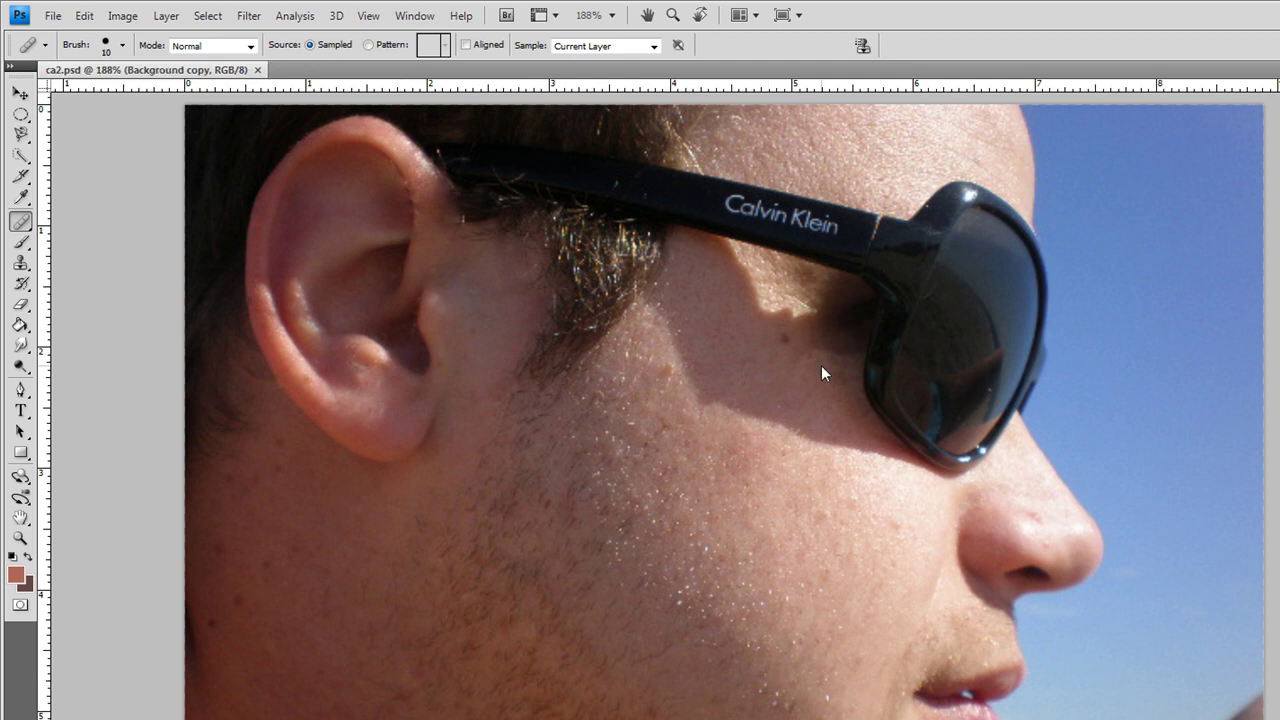
Raise the Vibrance slider in the Image > Adjustments > Vibrance dialog
click(122, 16)
mouse_move(236, 97)
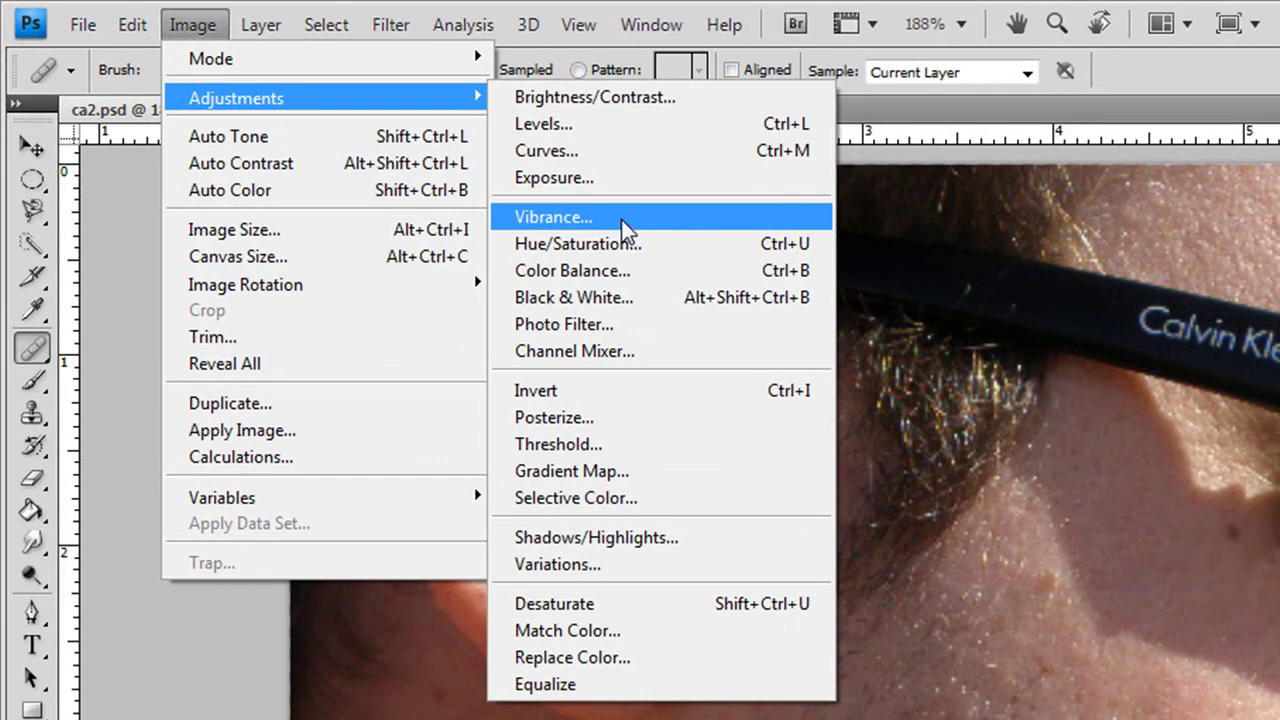
click(621, 219)
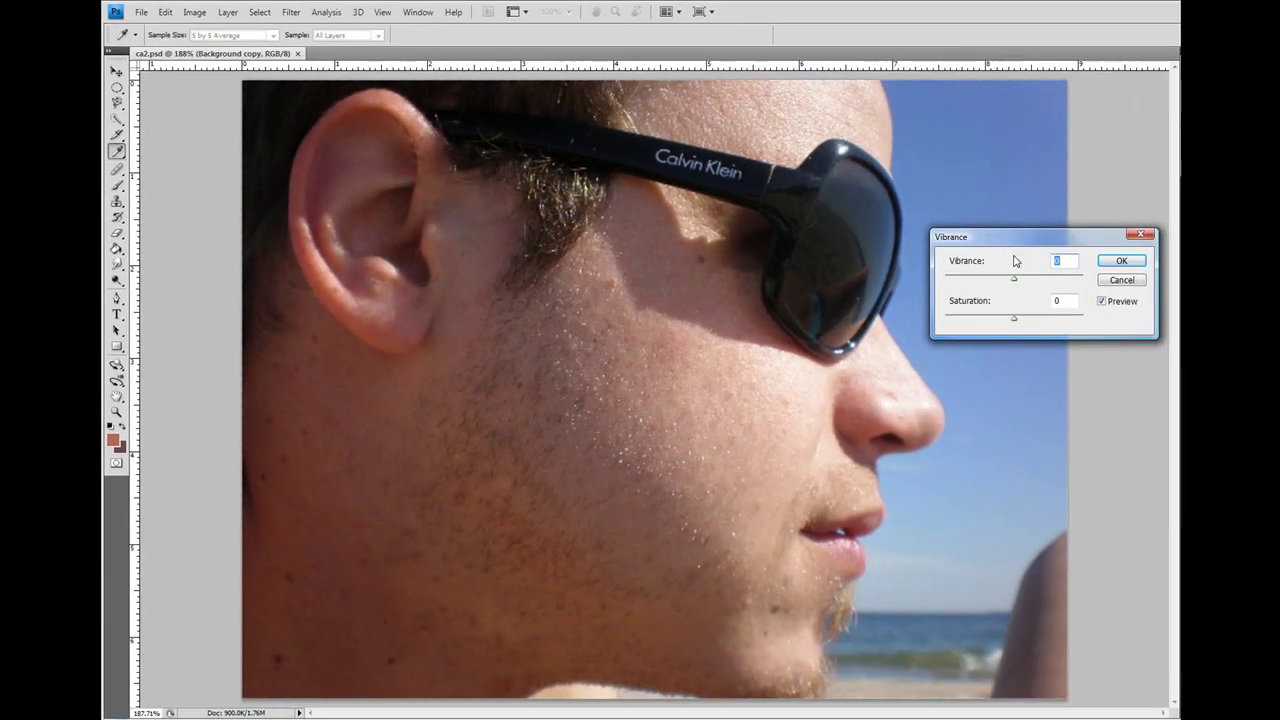
drag(1036, 280, 1060, 280)
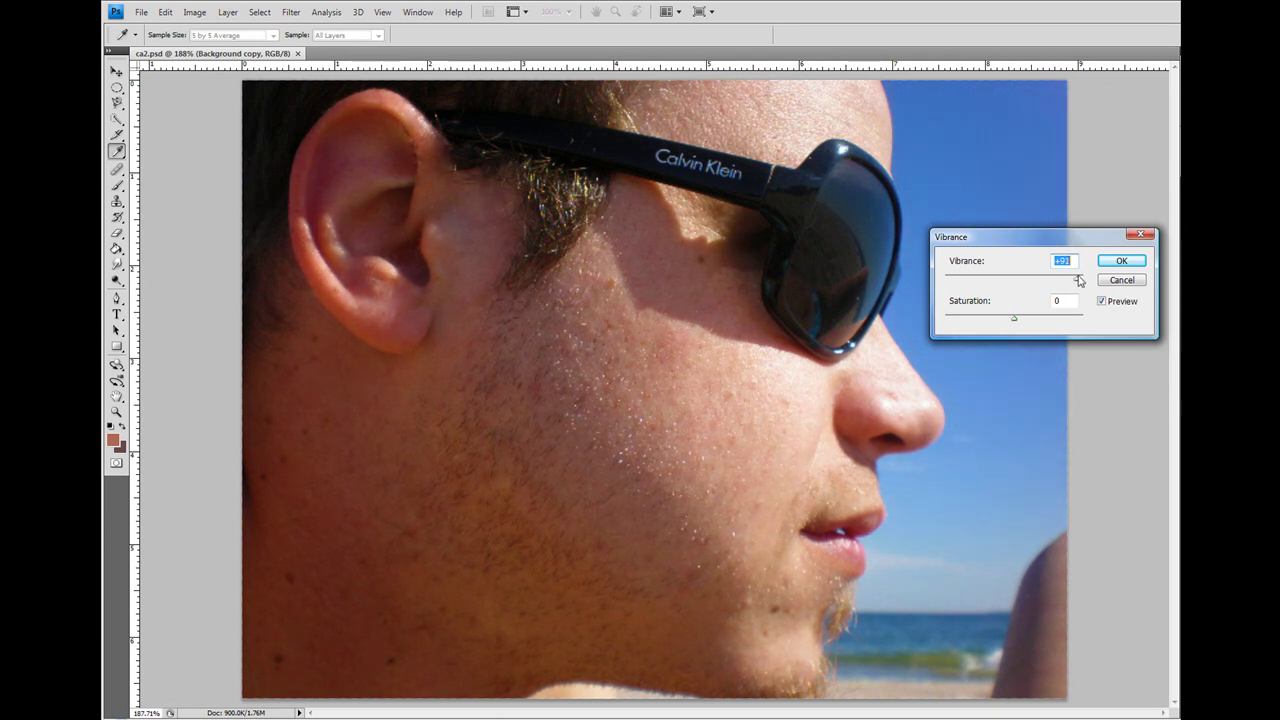
drag(1041, 283, 1071, 279)
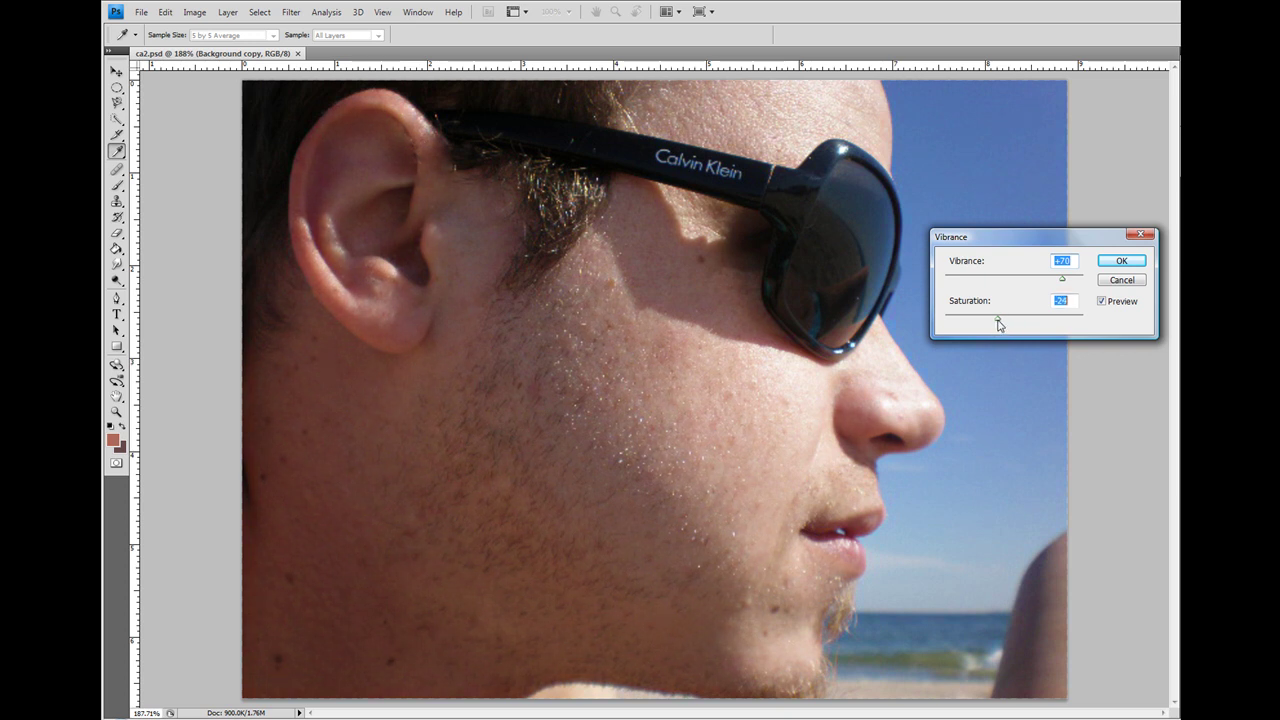
Apply the vibrance boost and toggle undo to compare before and after
click(1125, 262)
key(j)
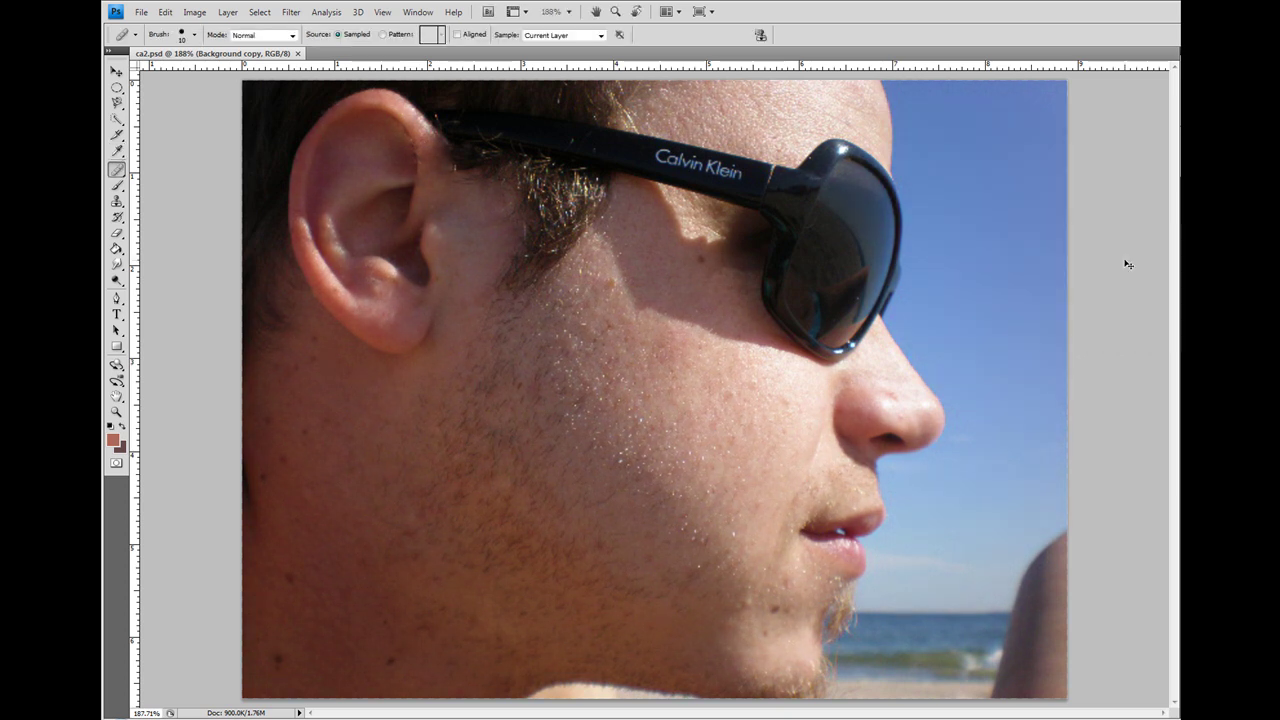
key(ctrl+z)
key(ctrl+z)
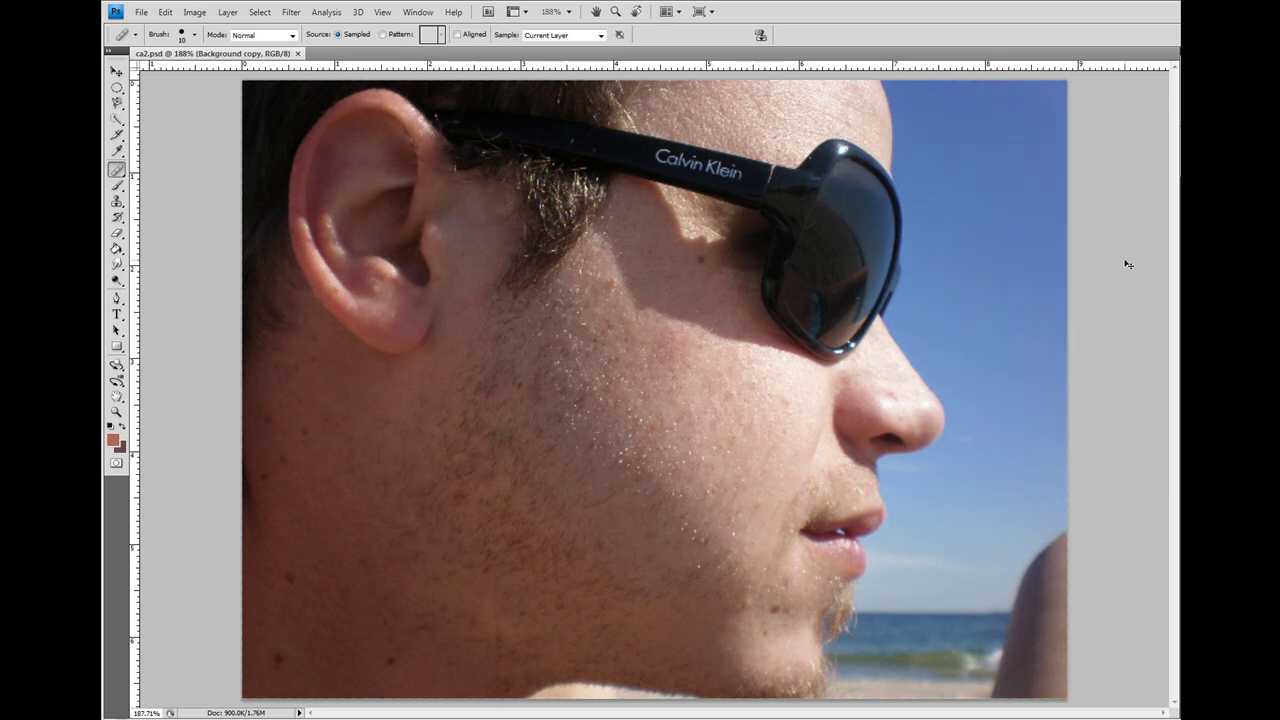
key(ctrl+z)
key(ctrl+z)
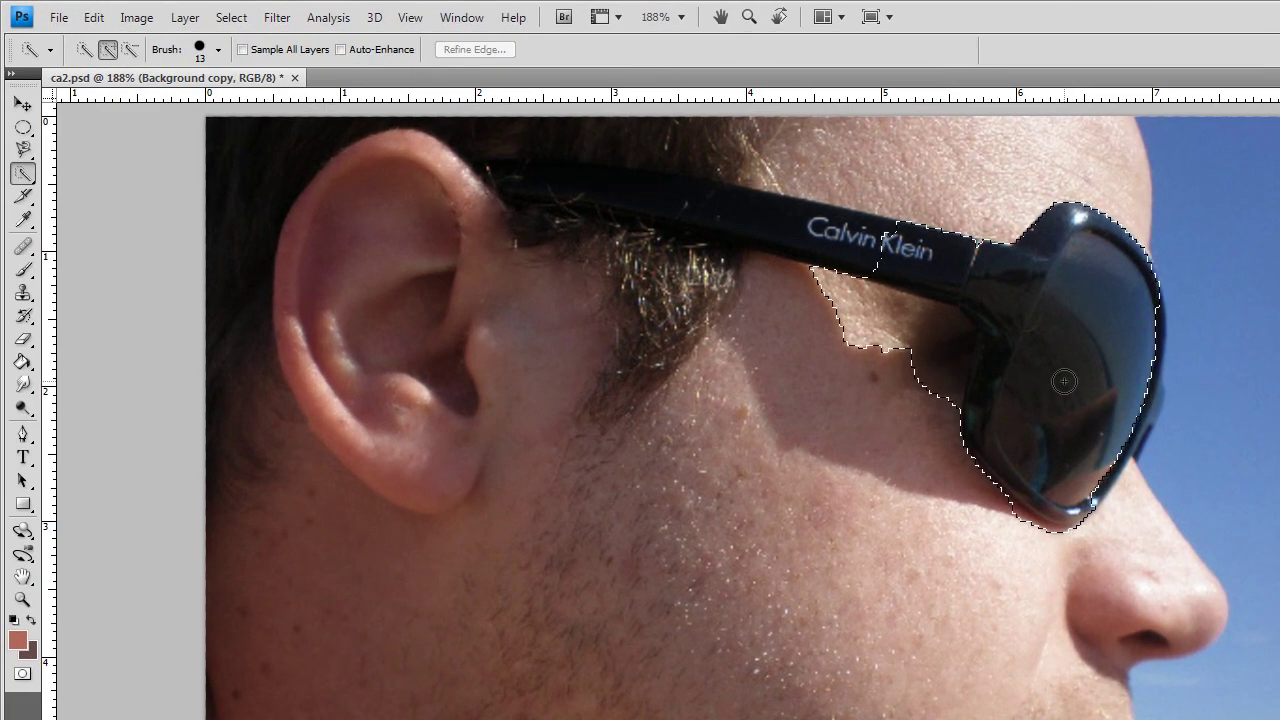
Subtract the surrounding skin so the selection covers only the sunglasses lens
alt+drag(880, 300, 810, 281)
mouse_move(878, 352)
mouse_down()
mouse_move(958, 393)
mouse_move(1040, 466)
mouse_move(1031, 443)
mouse_up()
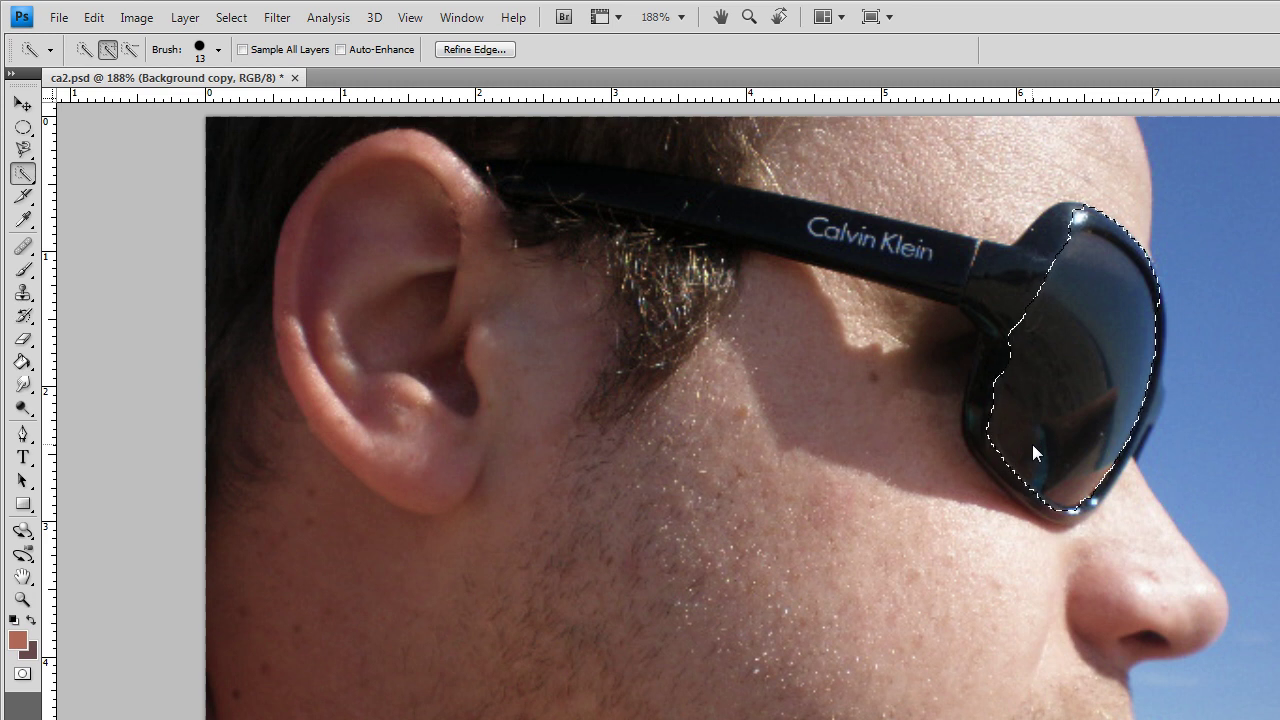
alt+drag(1158, 400, 1162, 260)
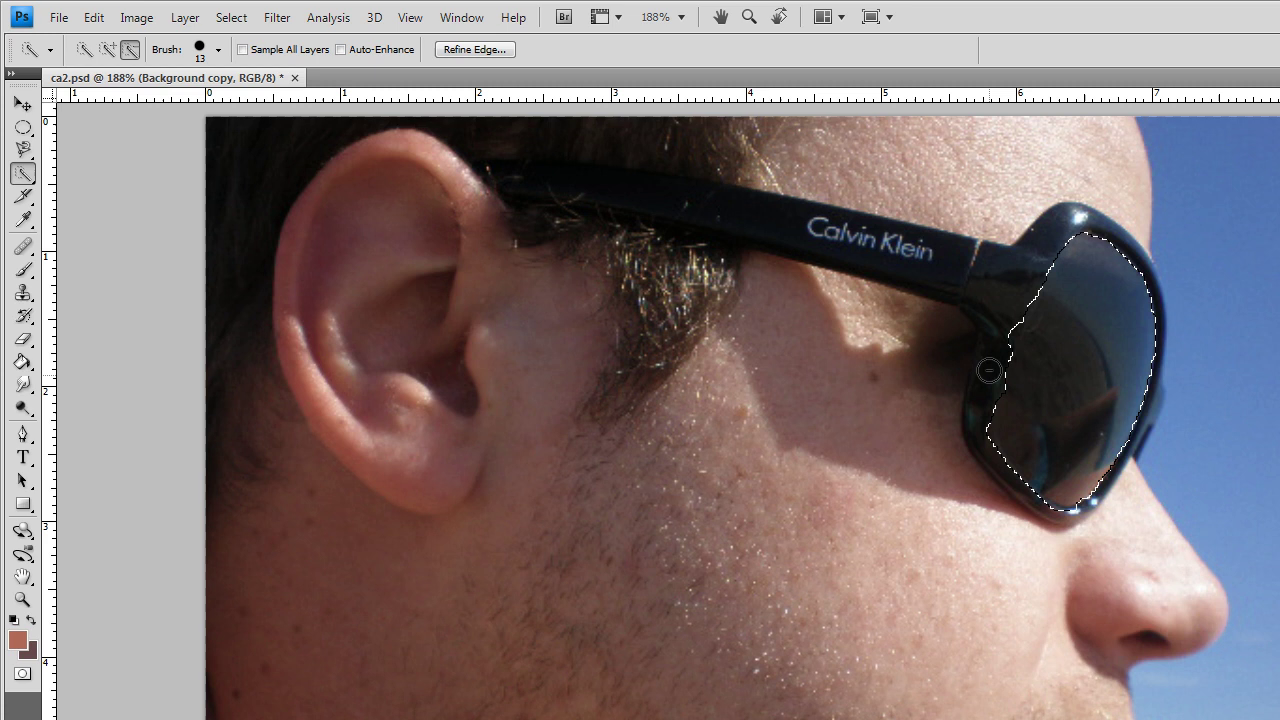
Apply Exposure to the lens: exposure about +1.44, offset 0, gamma about 1.17
click(138, 17)
mouse_move(168, 69)
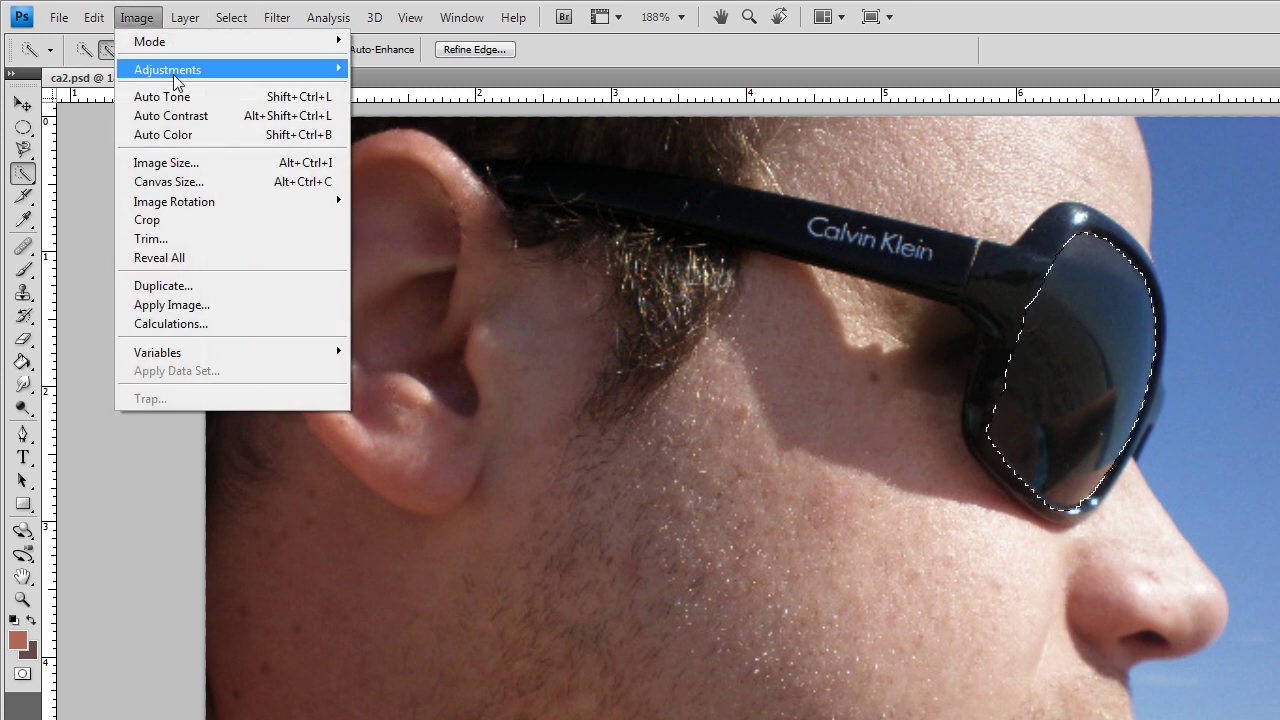
click(417, 126)
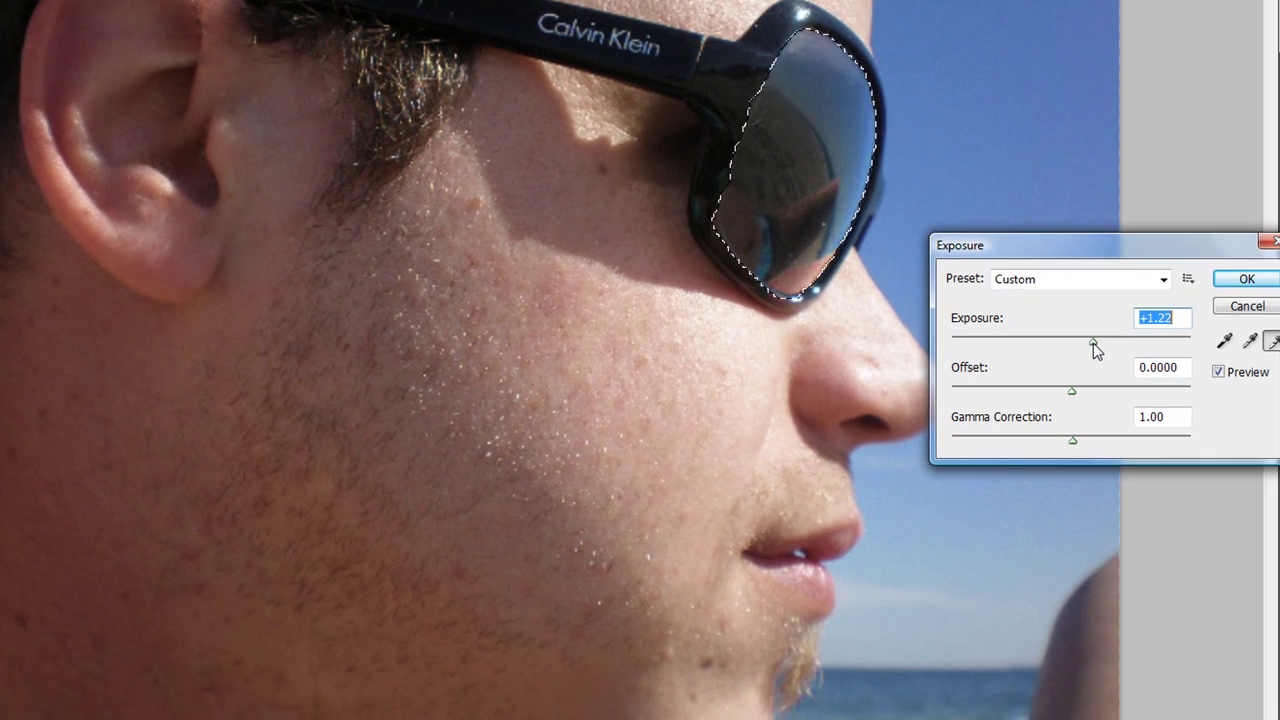
drag(1093, 343, 1097, 341)
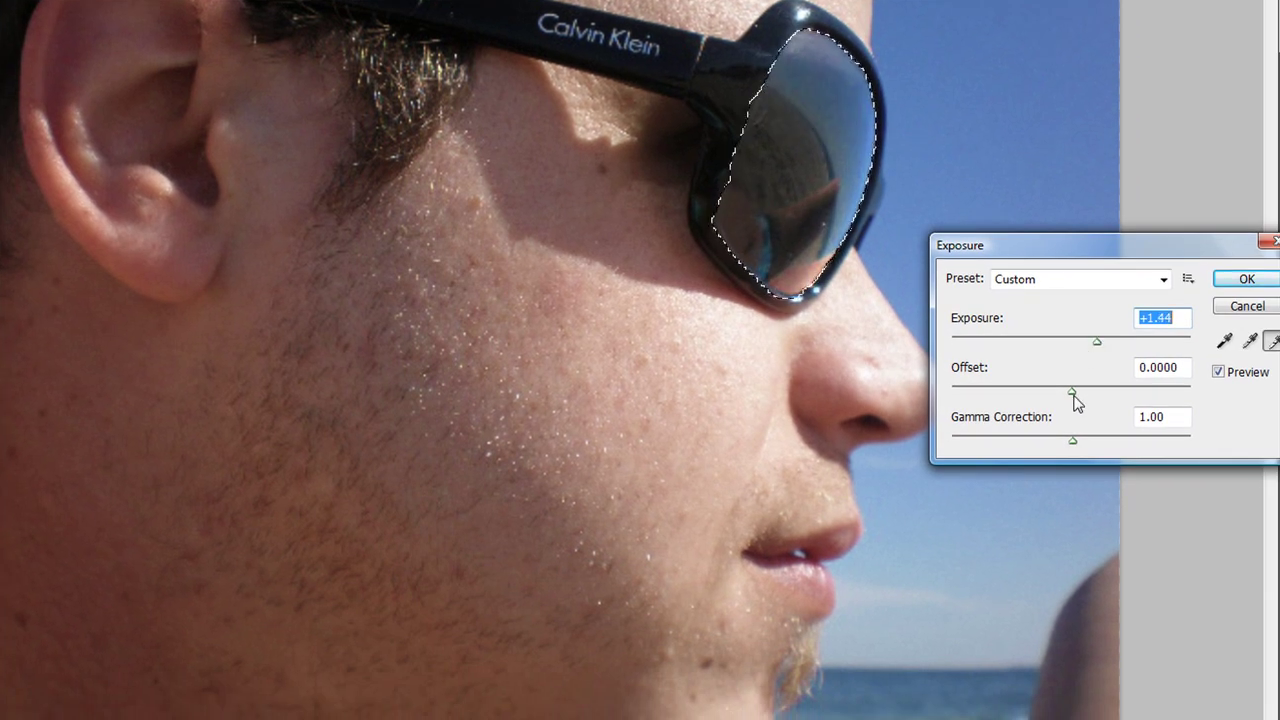
mouse_move(1073, 392)
mouse_down()
mouse_move(1100, 394)
mouse_move(1068, 394)
mouse_up()
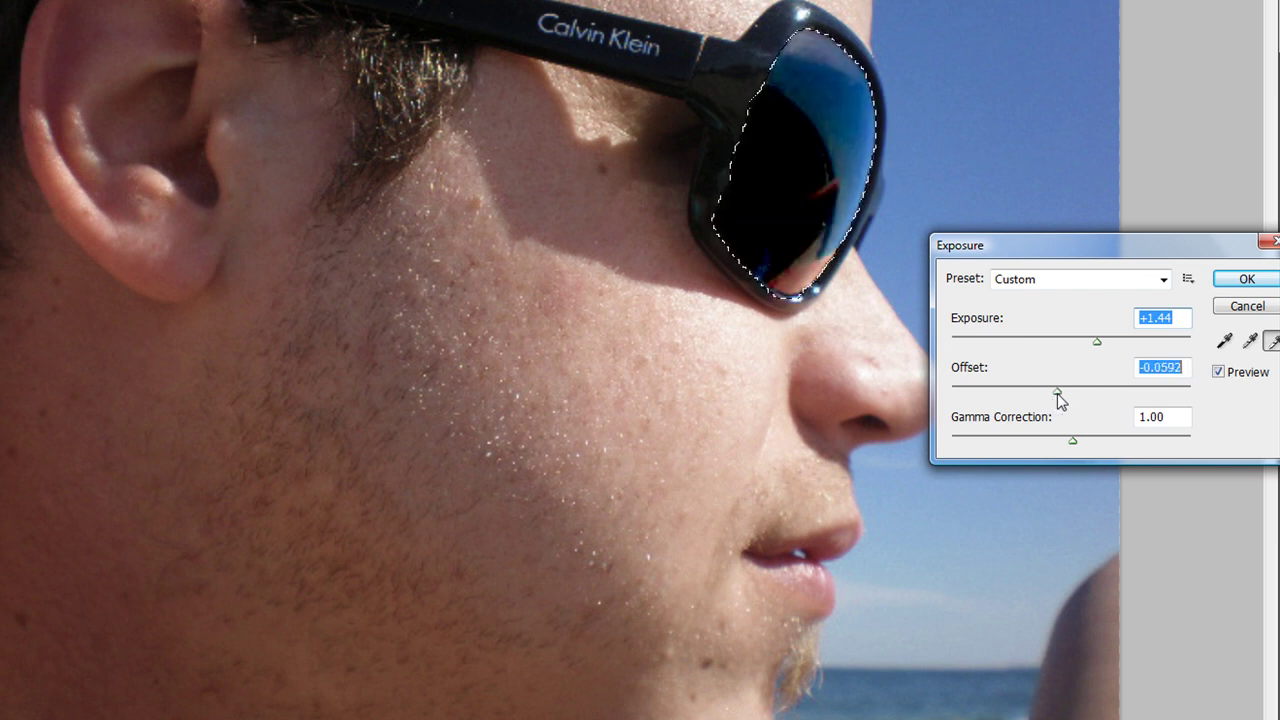
text(0)
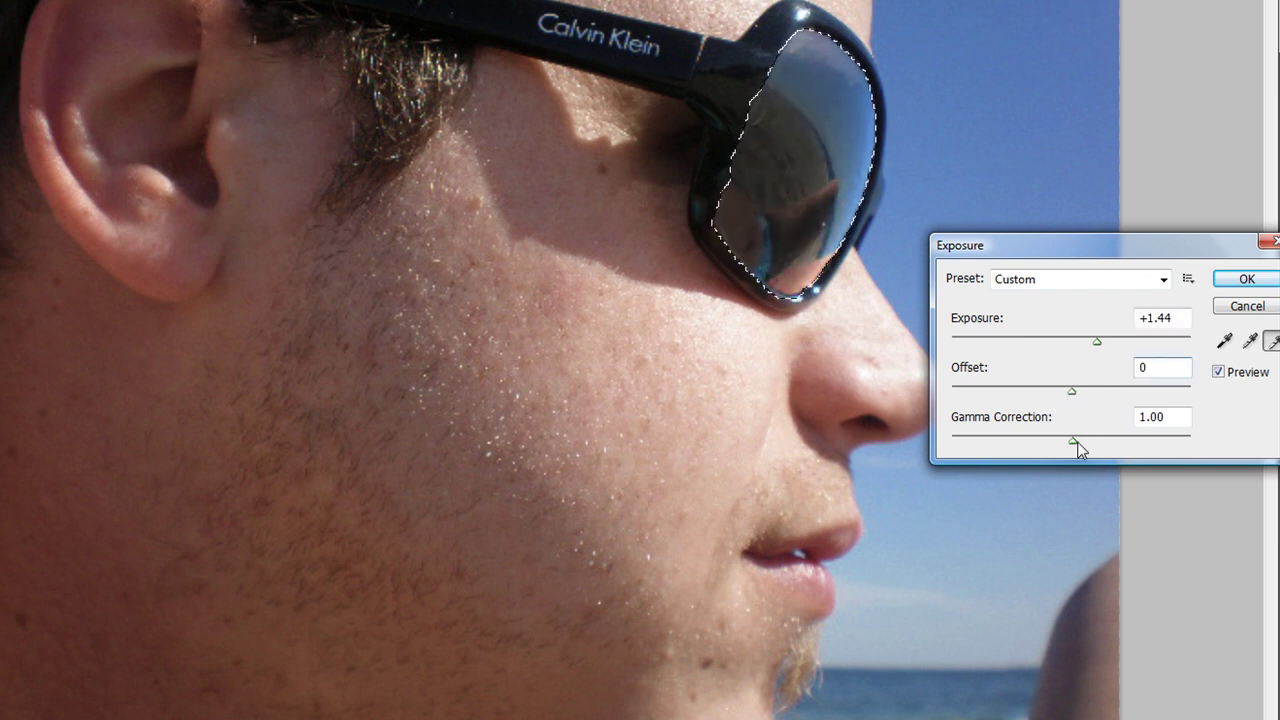
click(1073, 442)
mouse_move(1073, 442)
mouse_down()
mouse_move(1085, 442)
mouse_move(1008, 441)
mouse_move(1064, 441)
mouse_up()
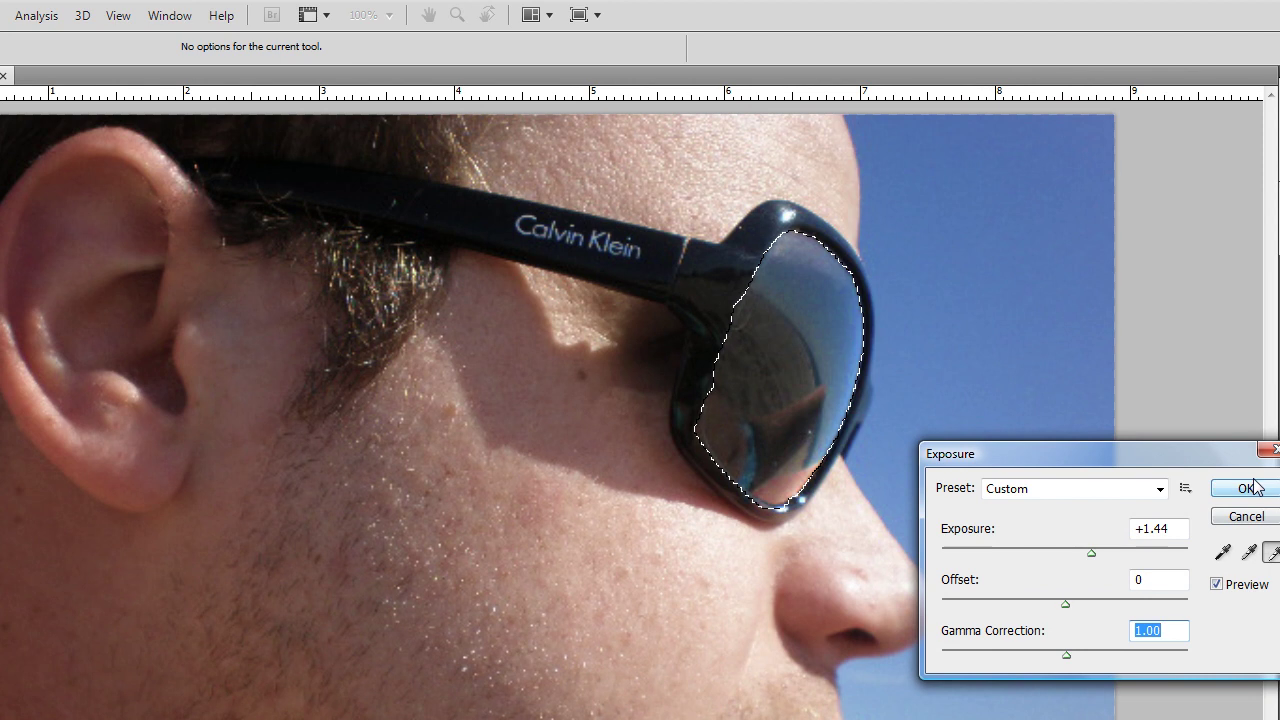
click(1246, 488)
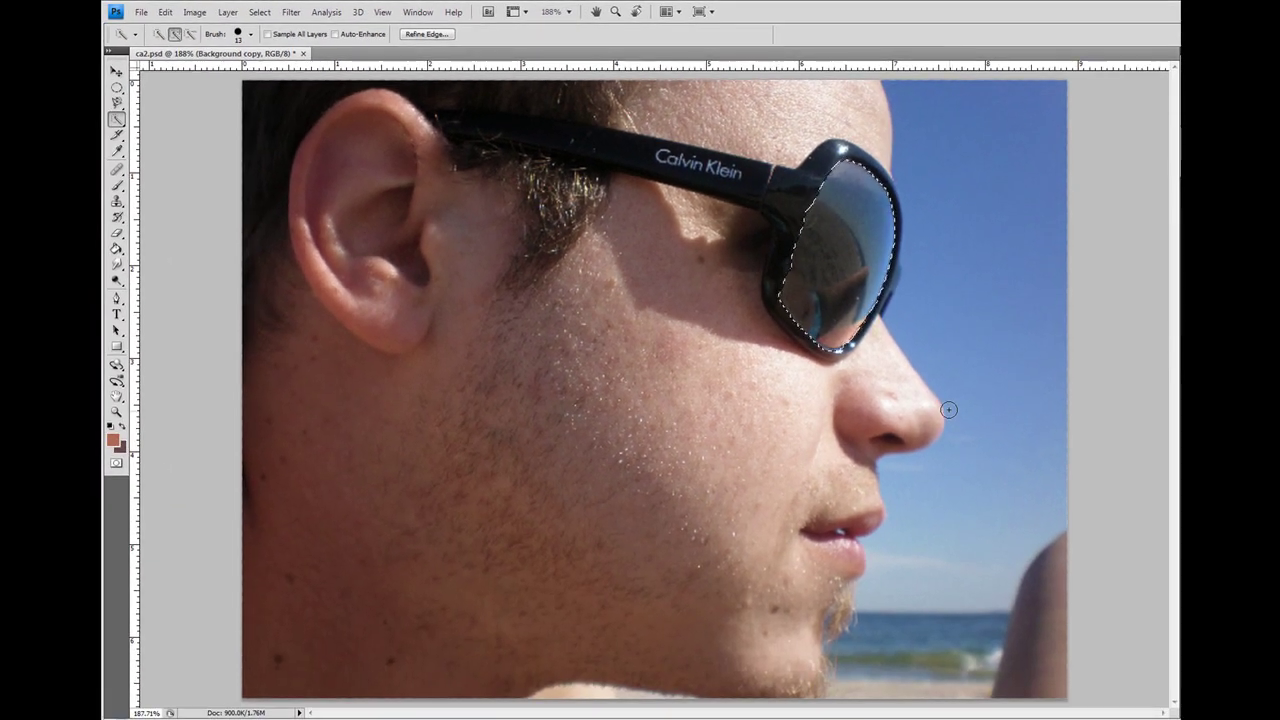
Deselect, then quick-select the sunglasses lens, frame and arm, subtracting cheek skin and hair
right_click(965, 323)
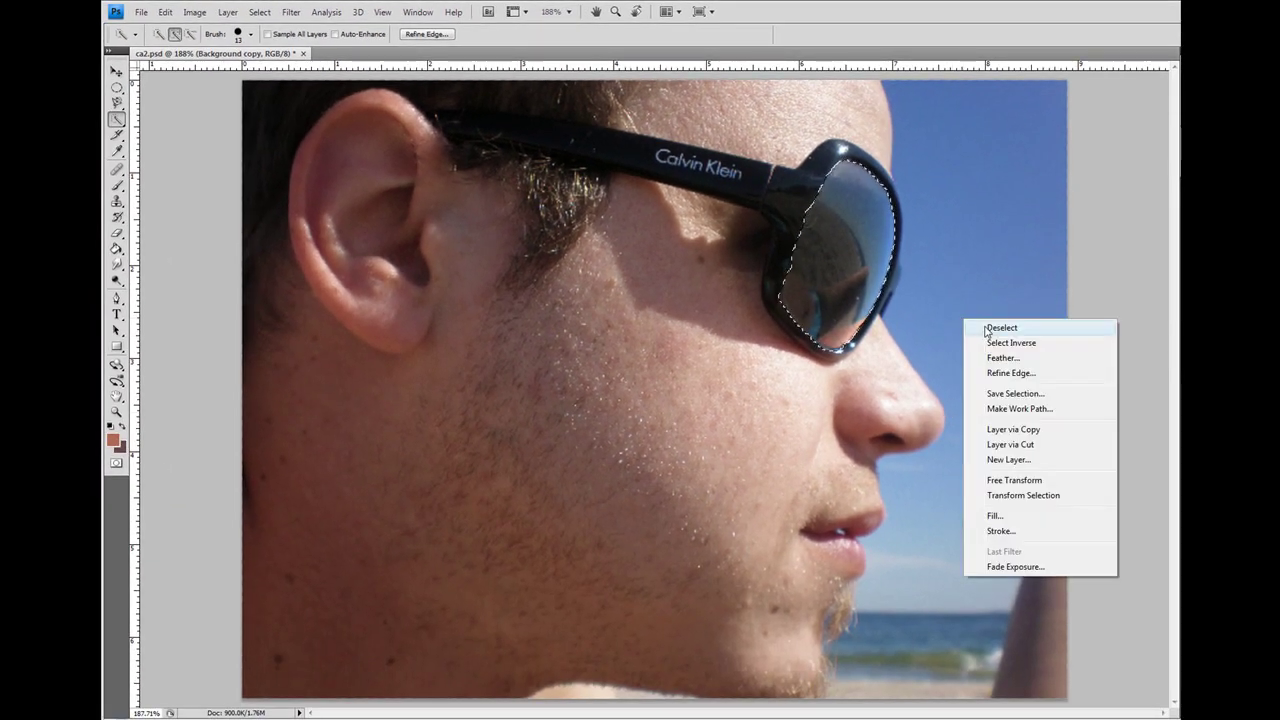
click(1000, 328)
drag(843, 289, 787, 333)
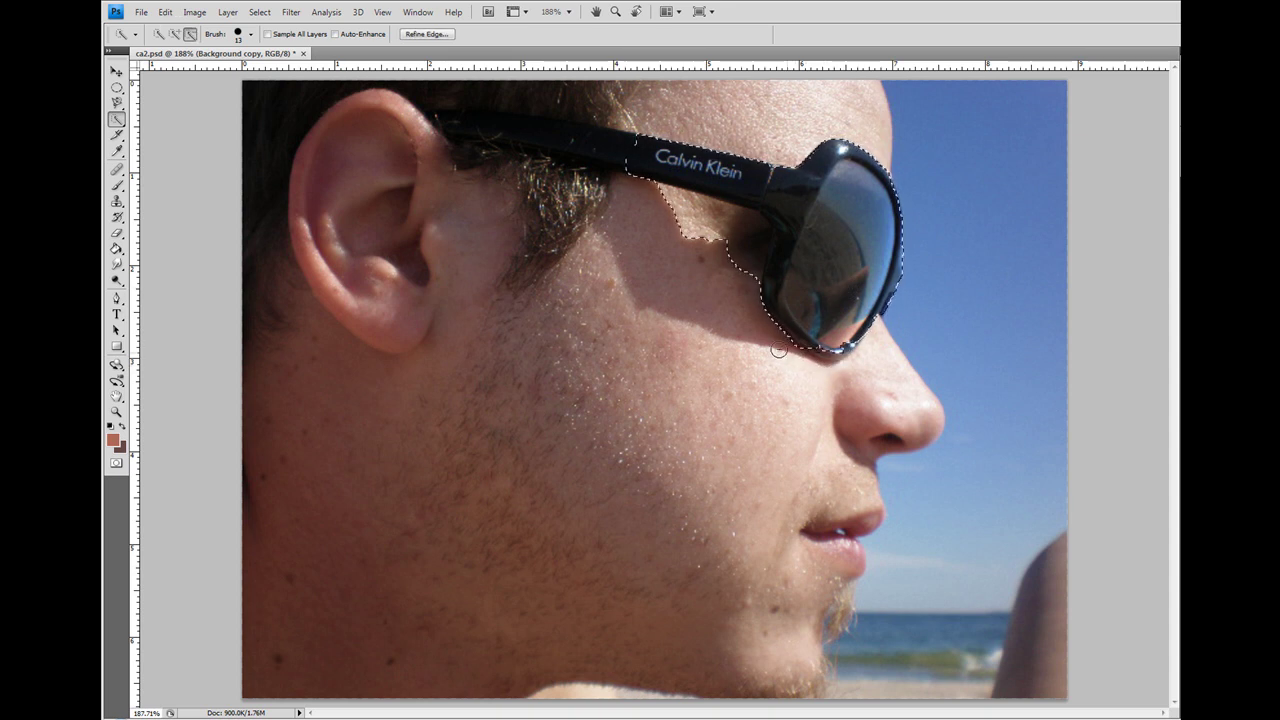
drag(744, 337, 744, 237)
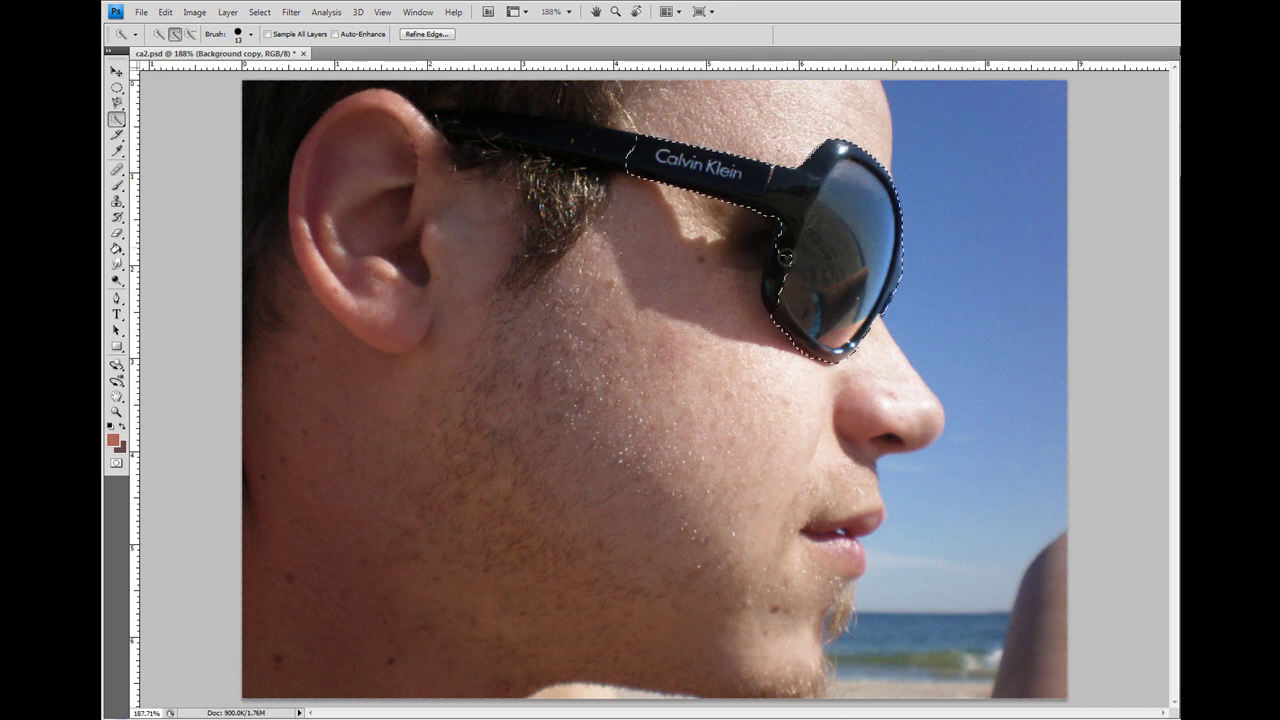
drag(536, 133, 430, 118)
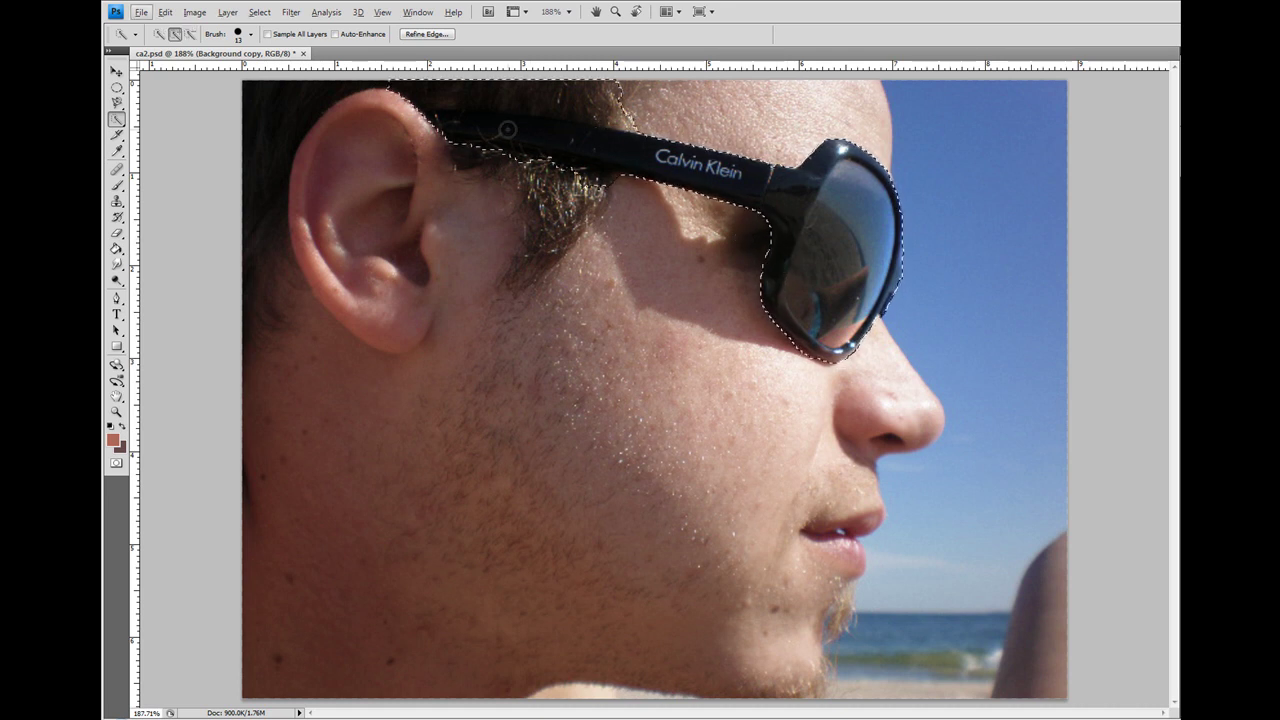
drag(504, 157, 448, 146)
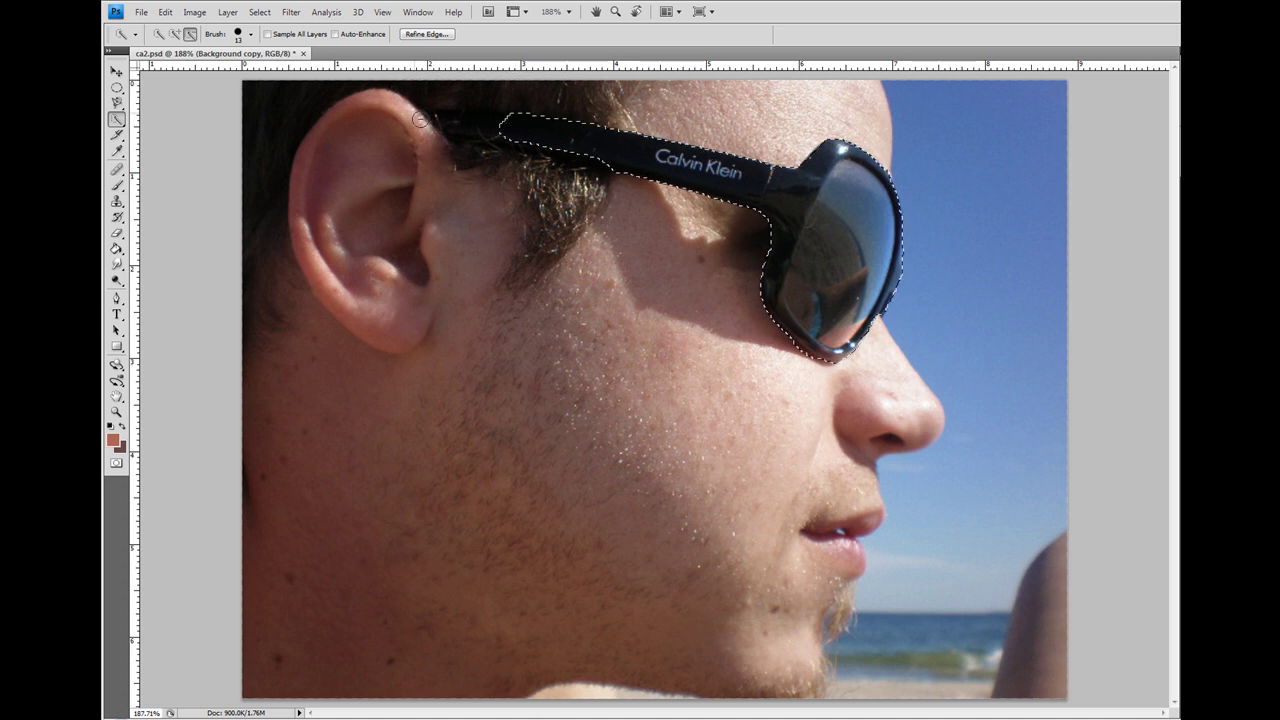
Apply Curves with the Red and Green channel curves pulled down, turning the glasses navy blue
click(194, 12)
mouse_move(258, 48)
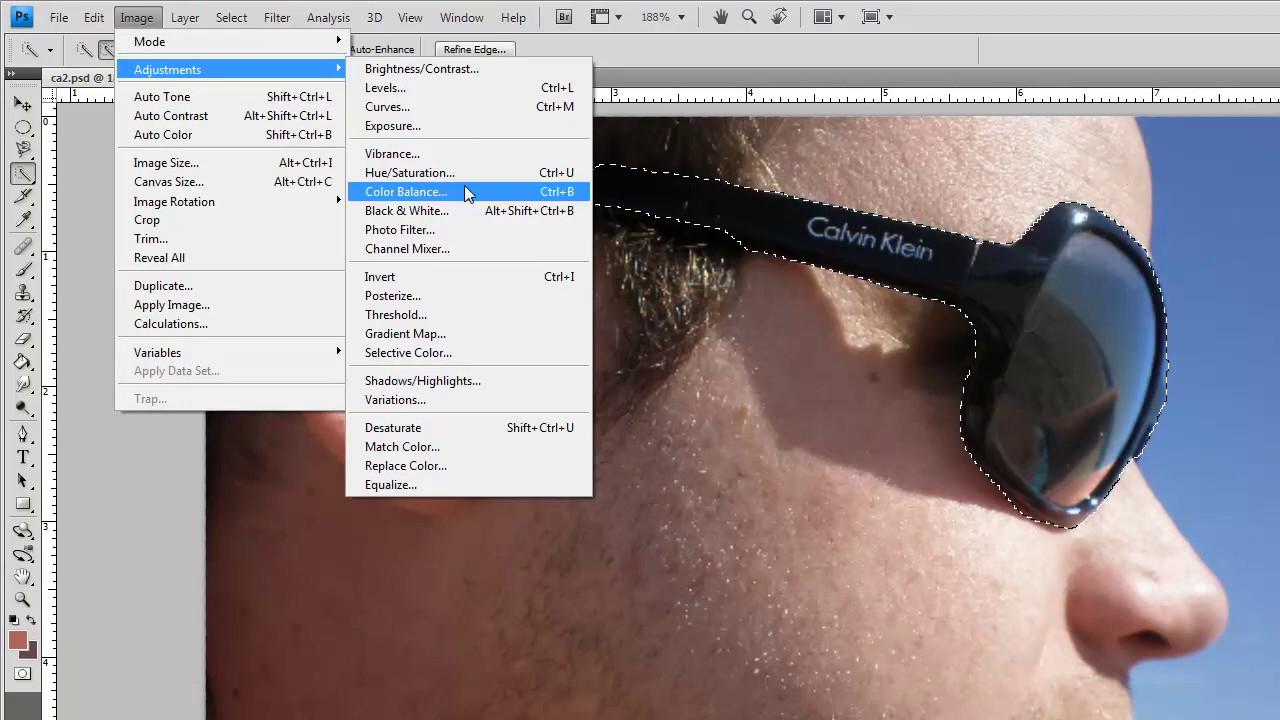
click(402, 73)
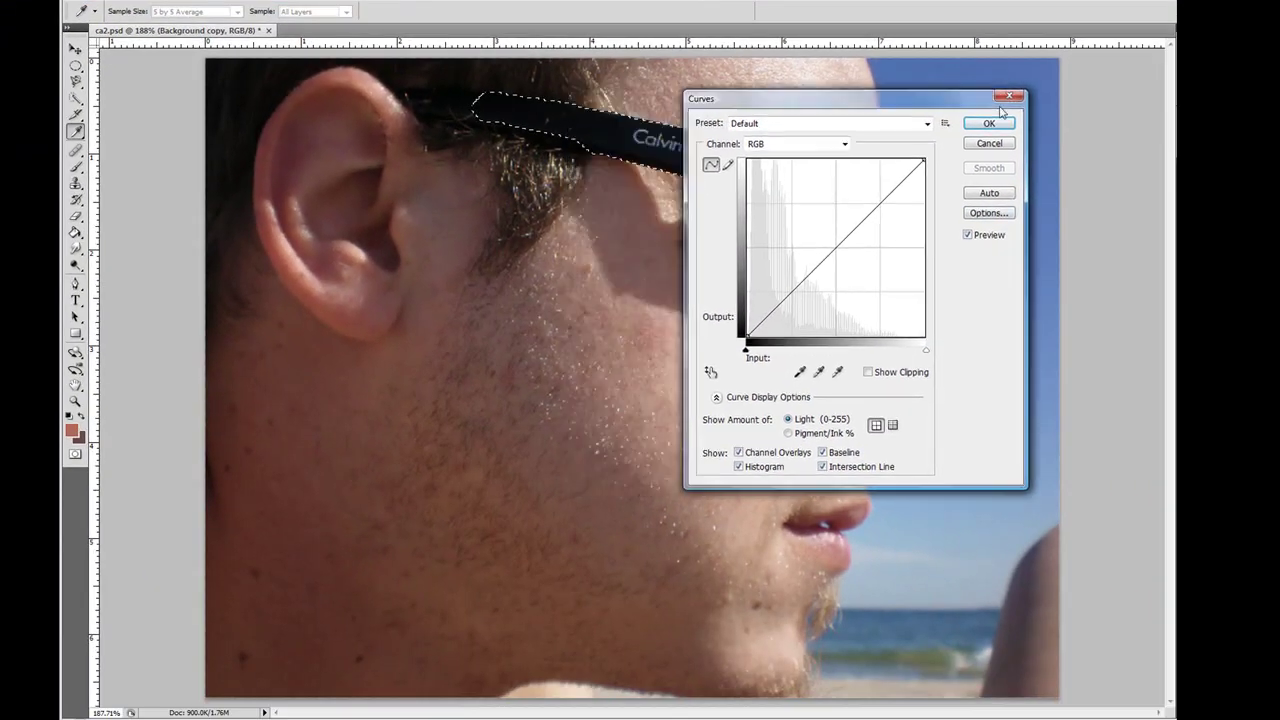
drag(940, 100, 427, 215)
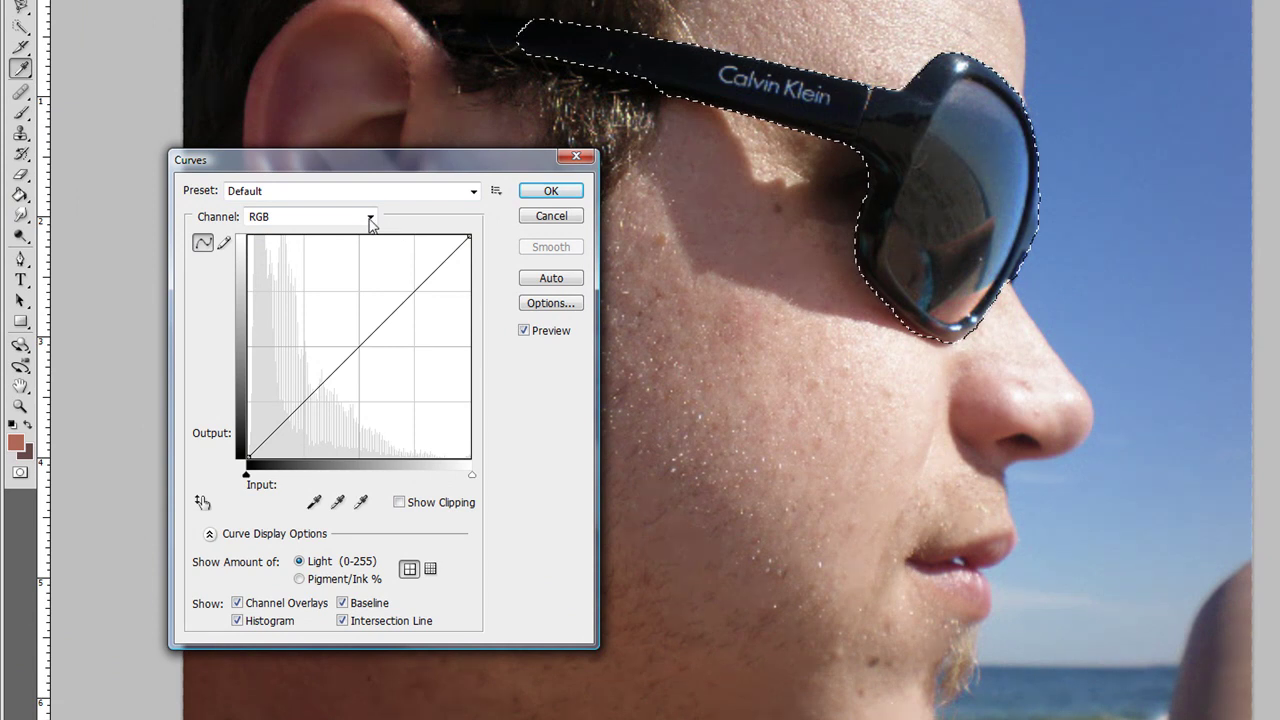
click(370, 217)
click(287, 250)
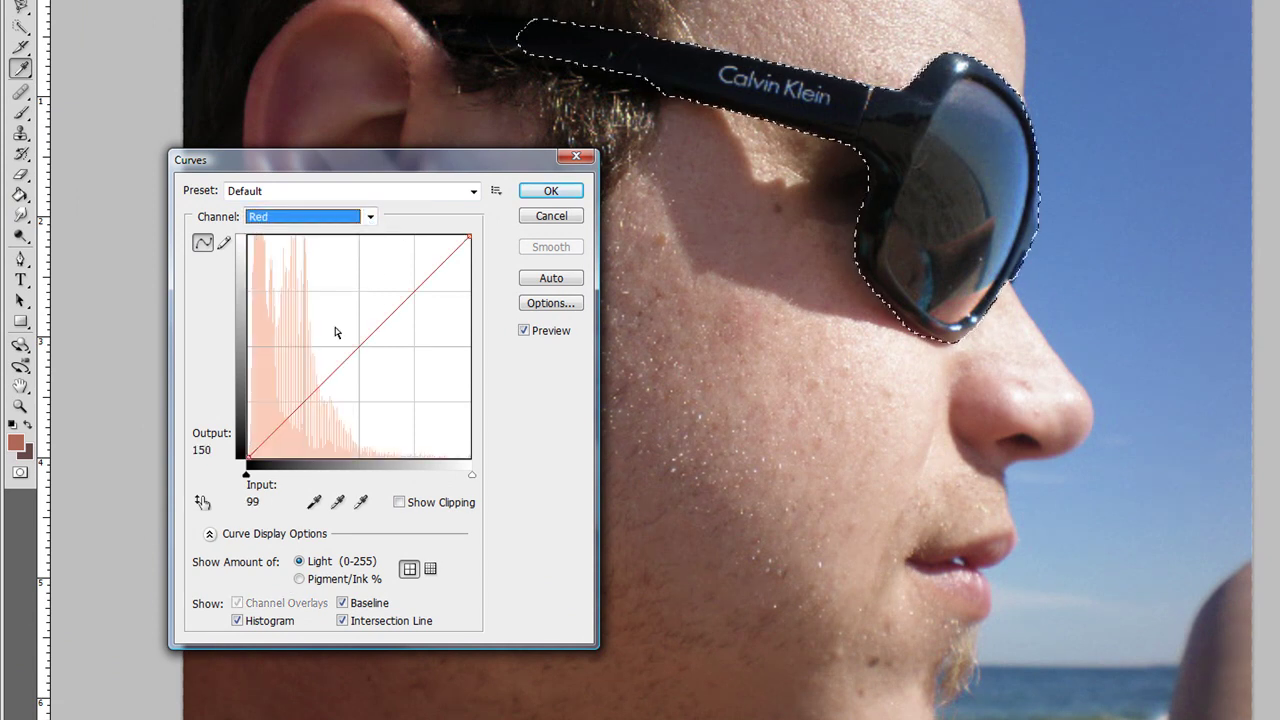
mouse_move(357, 354)
mouse_down()
mouse_move(361, 391)
mouse_move(356, 357)
mouse_move(337, 351)
mouse_move(314, 386)
mouse_move(320, 429)
mouse_move(309, 420)
mouse_up()
key(alt+4)
mouse_move(346, 360)
mouse_down()
mouse_move(346, 391)
mouse_move(397, 351)
mouse_move(366, 357)
mouse_move(363, 337)
mouse_move(339, 338)
mouse_move(311, 411)
mouse_up()
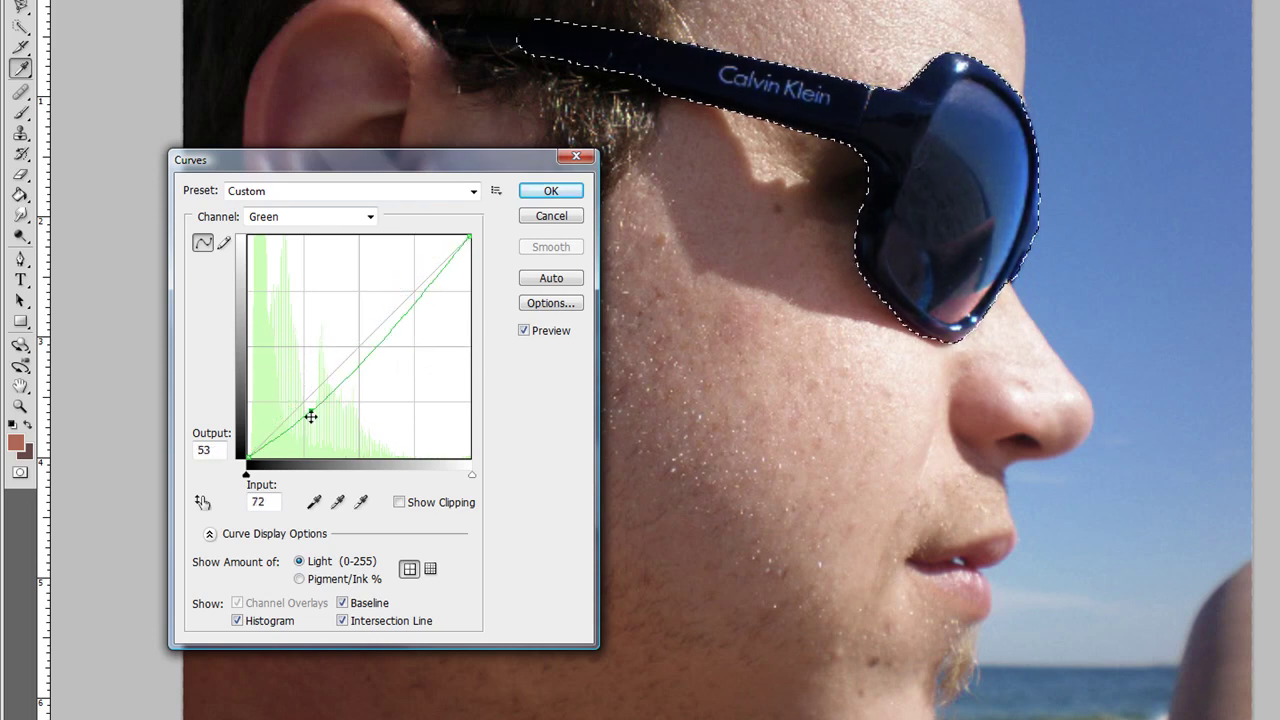
click(534, 192)
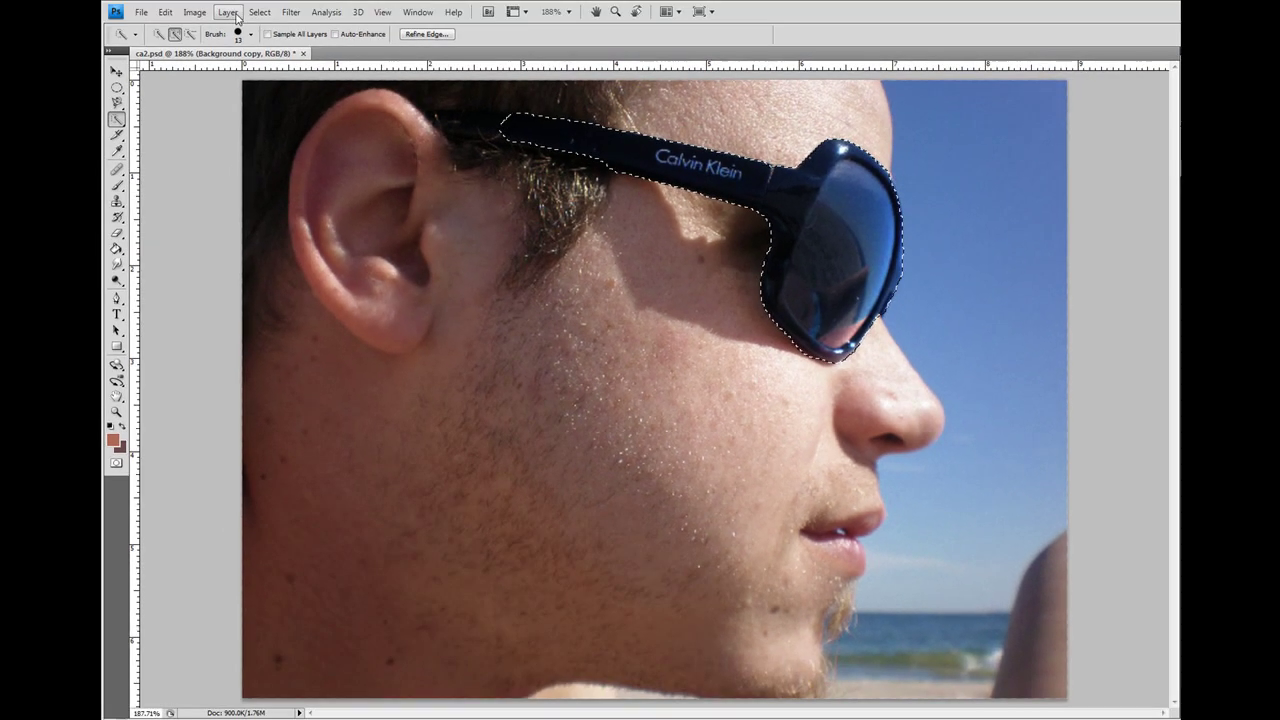
Apply Levels to the selected sunglasses: white input at 230, black point nudged right, keeping the selection
click(227, 11)
mouse_move(215, 48)
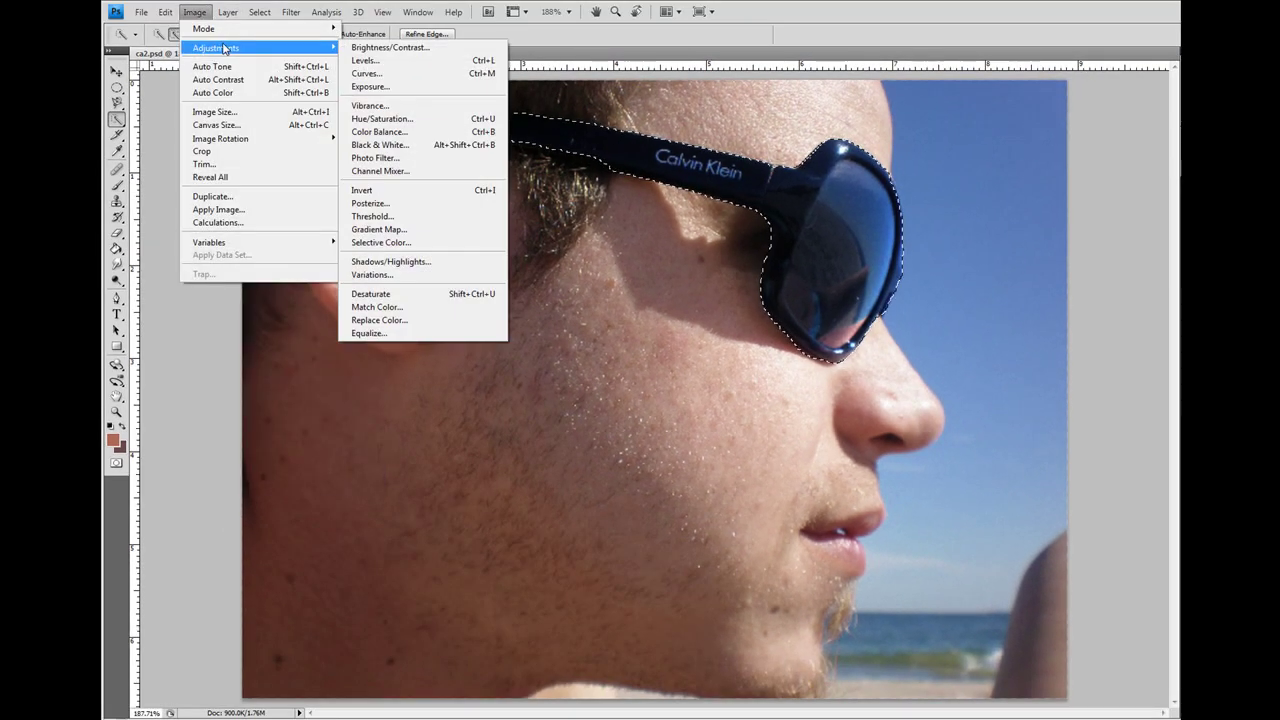
click(399, 62)
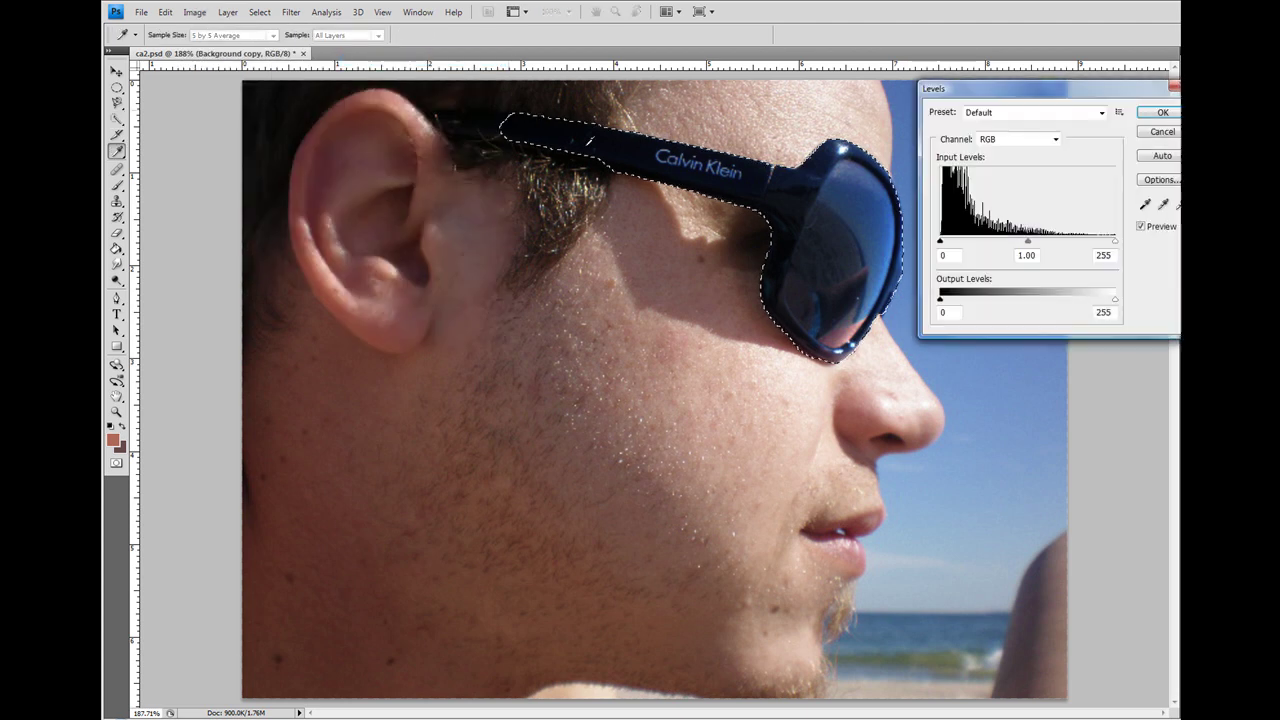
mouse_move(1050, 105)
mouse_down()
mouse_move(393, 272)
mouse_move(427, 294)
mouse_up()
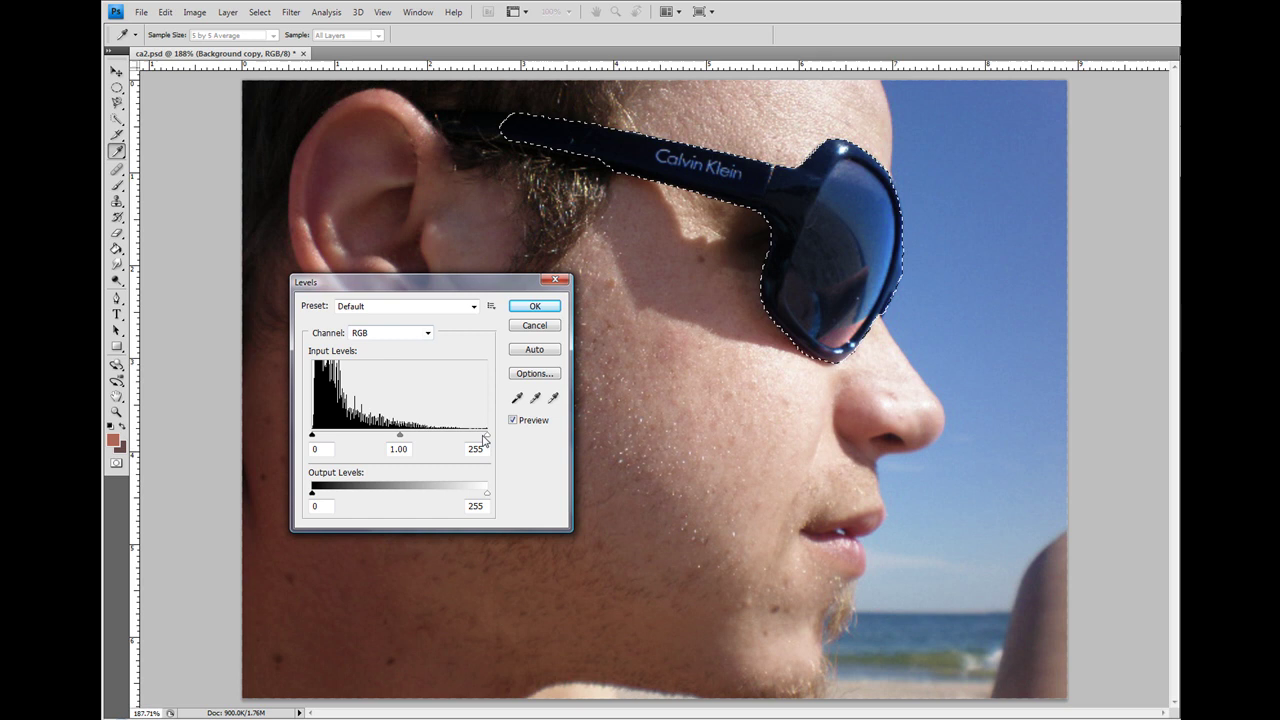
drag(487, 436, 472, 441)
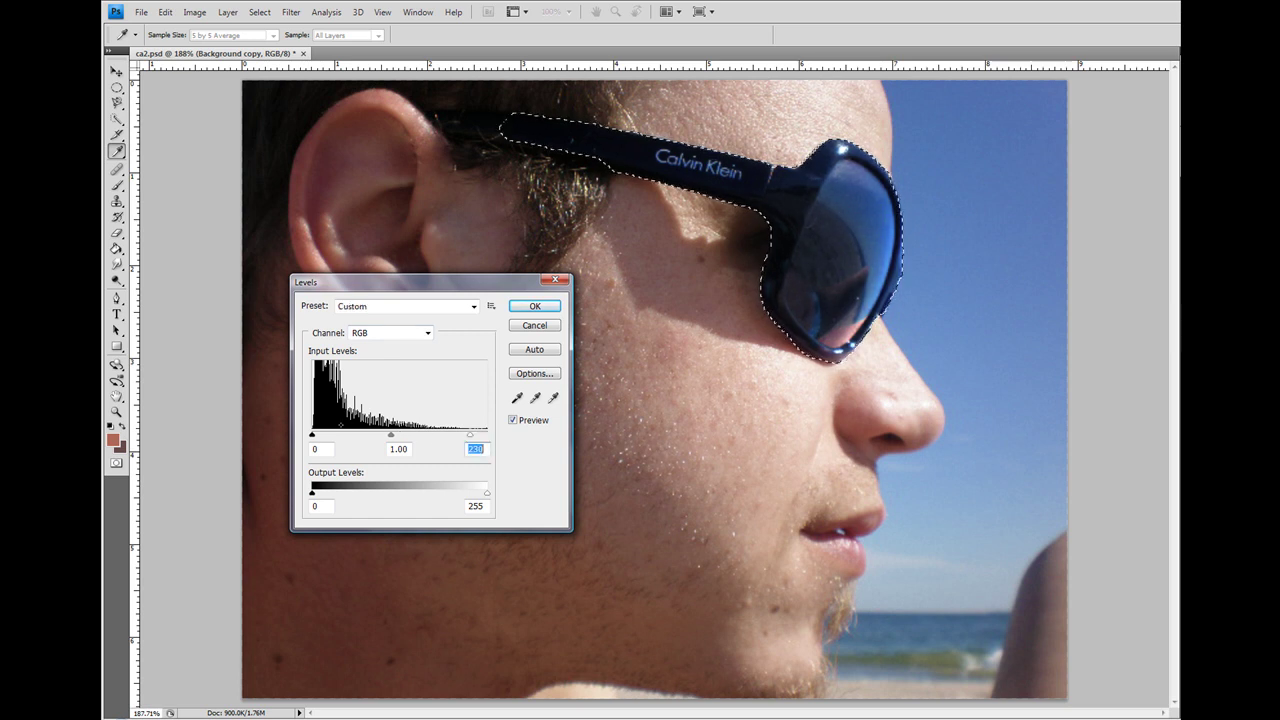
drag(312, 436, 317, 437)
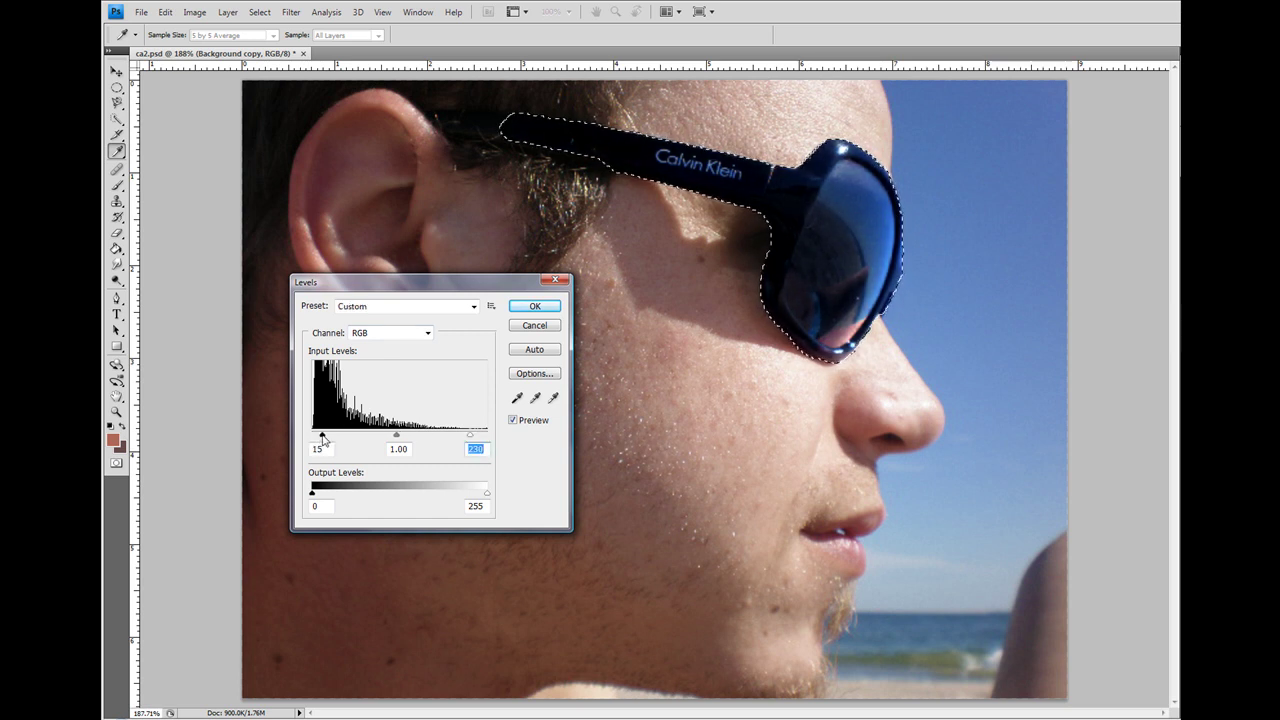
key(Return)
right_click(645, 166)
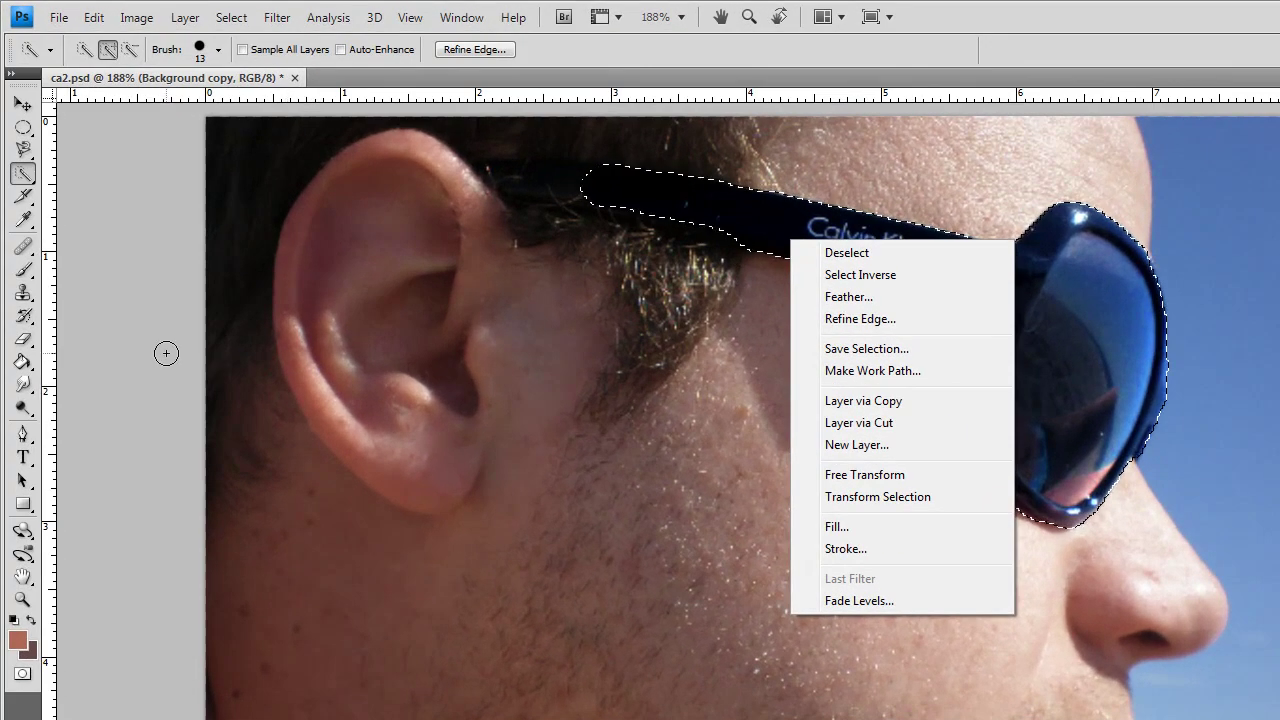
click(166, 353)
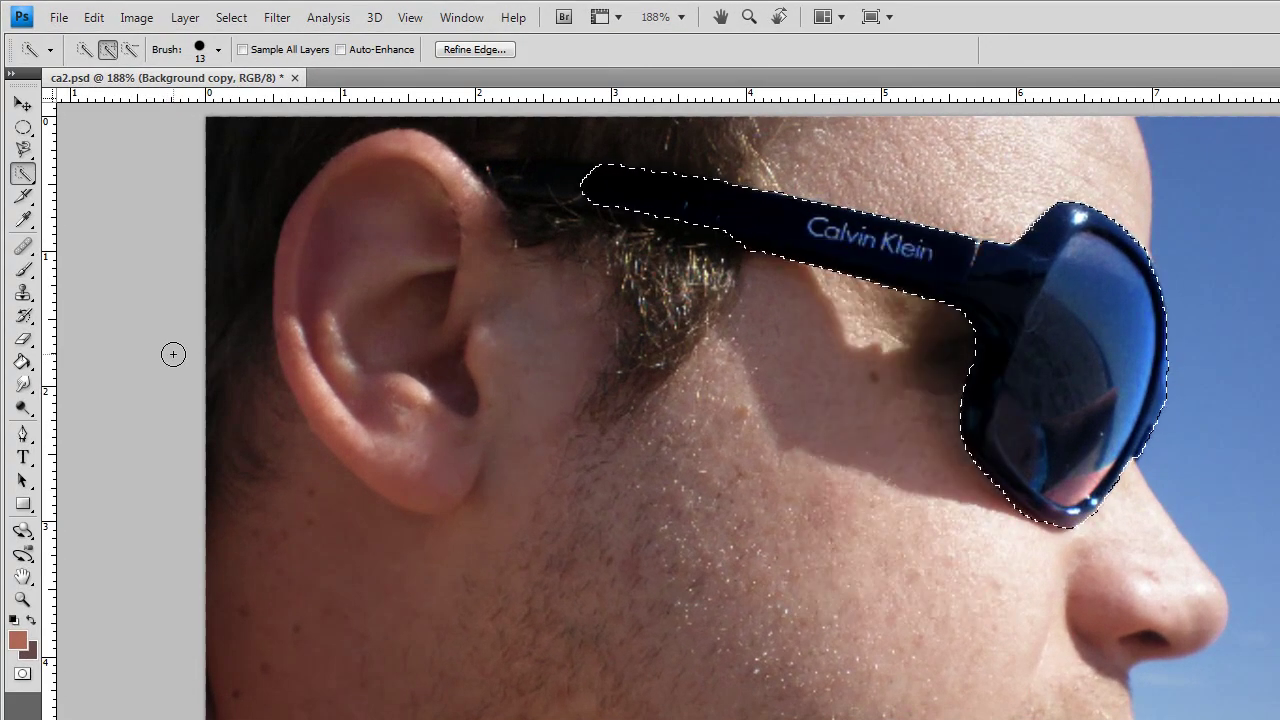
Refine the skin selection: add the cheek patches, remove the hair above the ear and the dark area below it
right_click(810, 238)
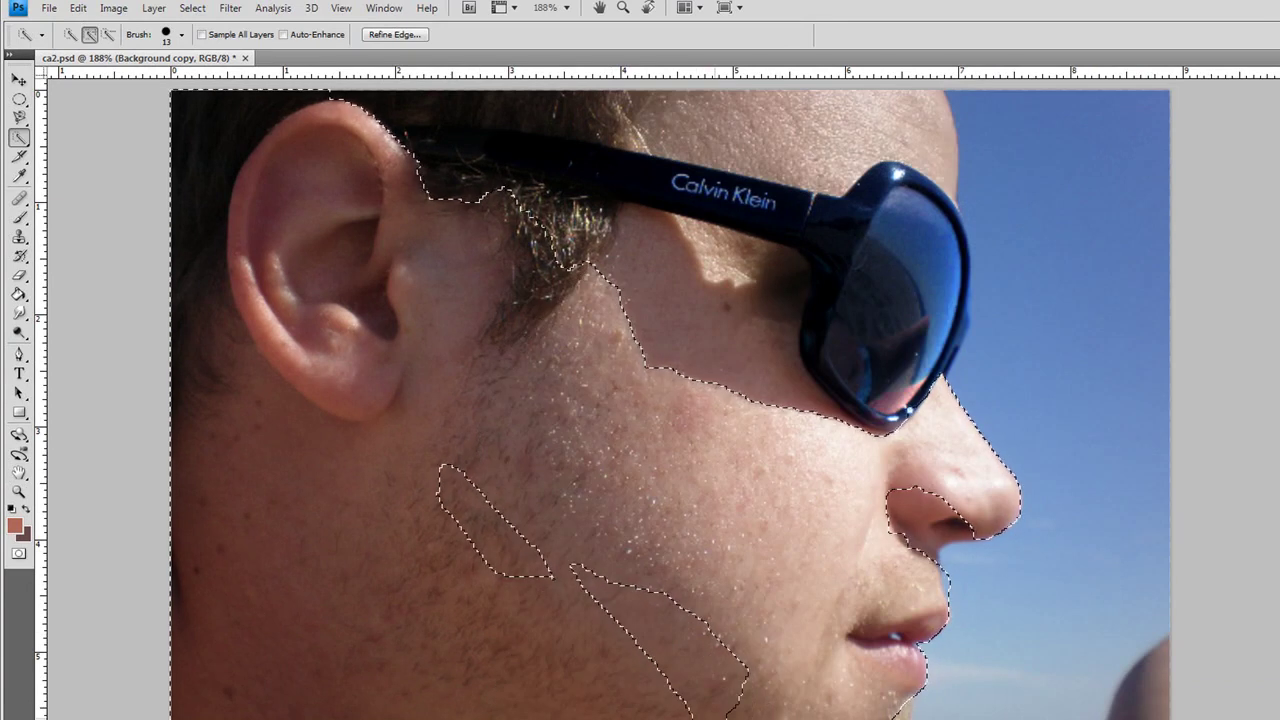
drag(660, 640, 491, 543)
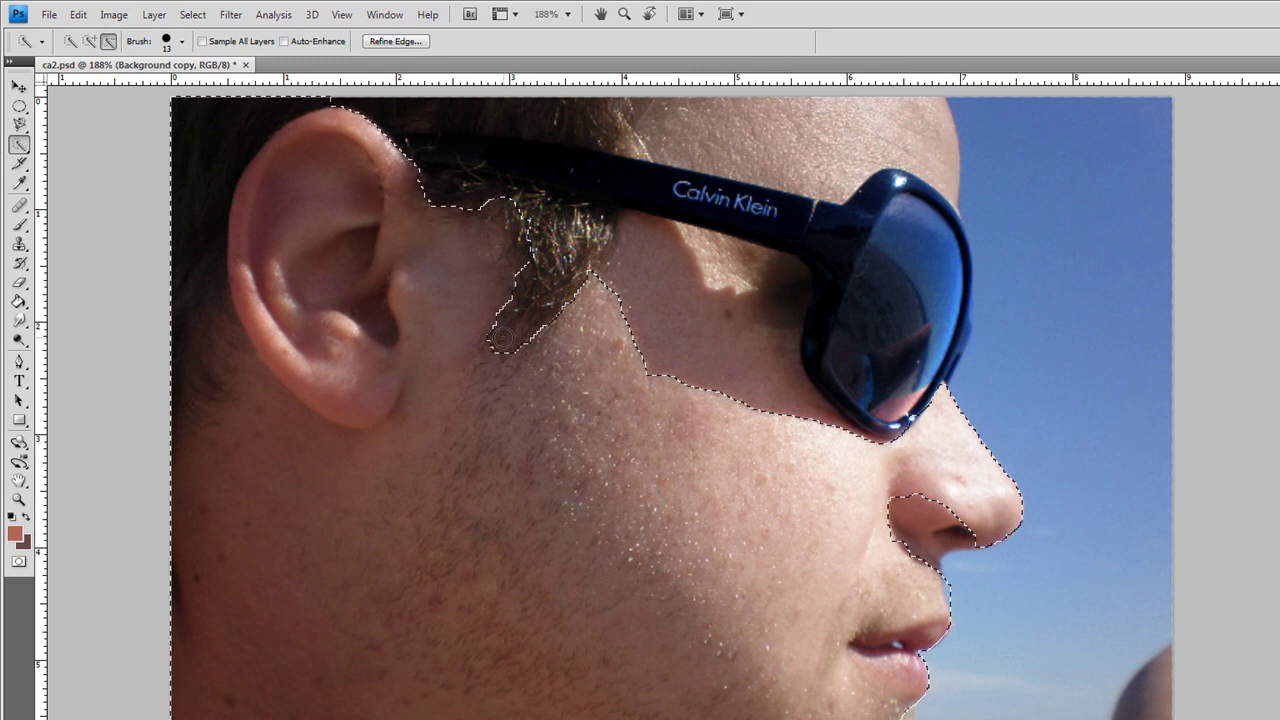
drag(256, 128, 239, 135)
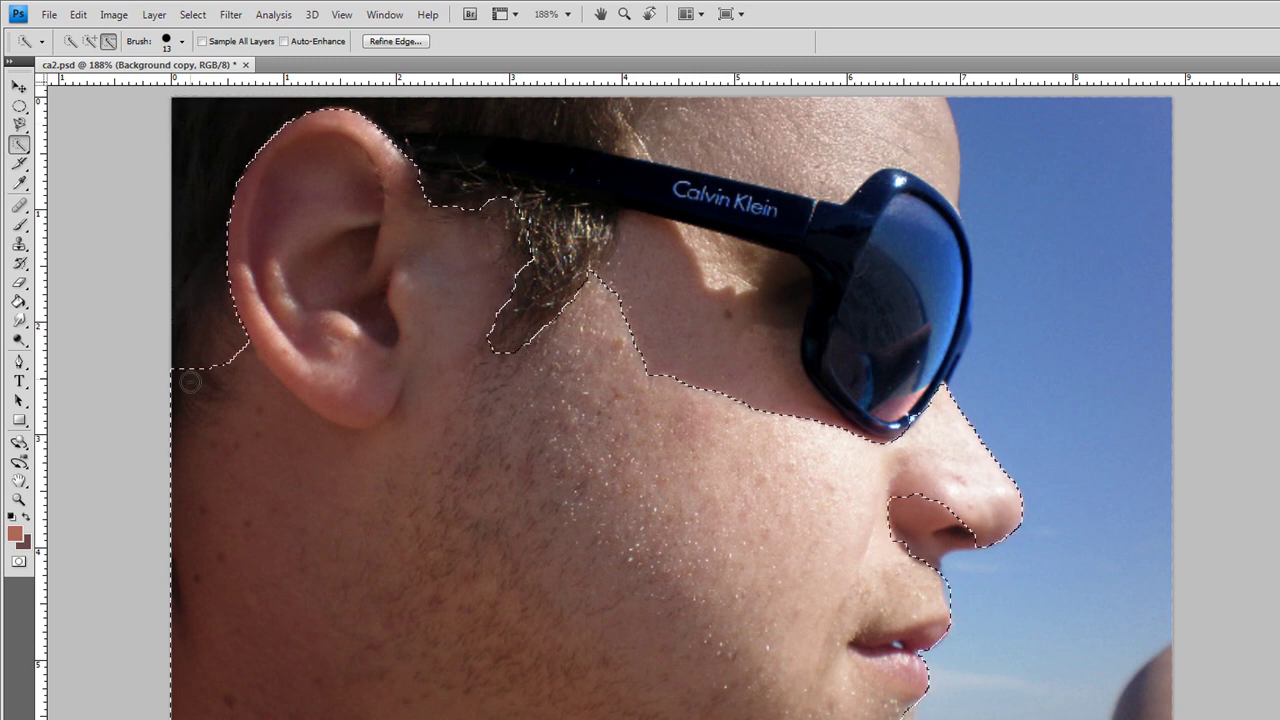
drag(194, 339, 180, 457)
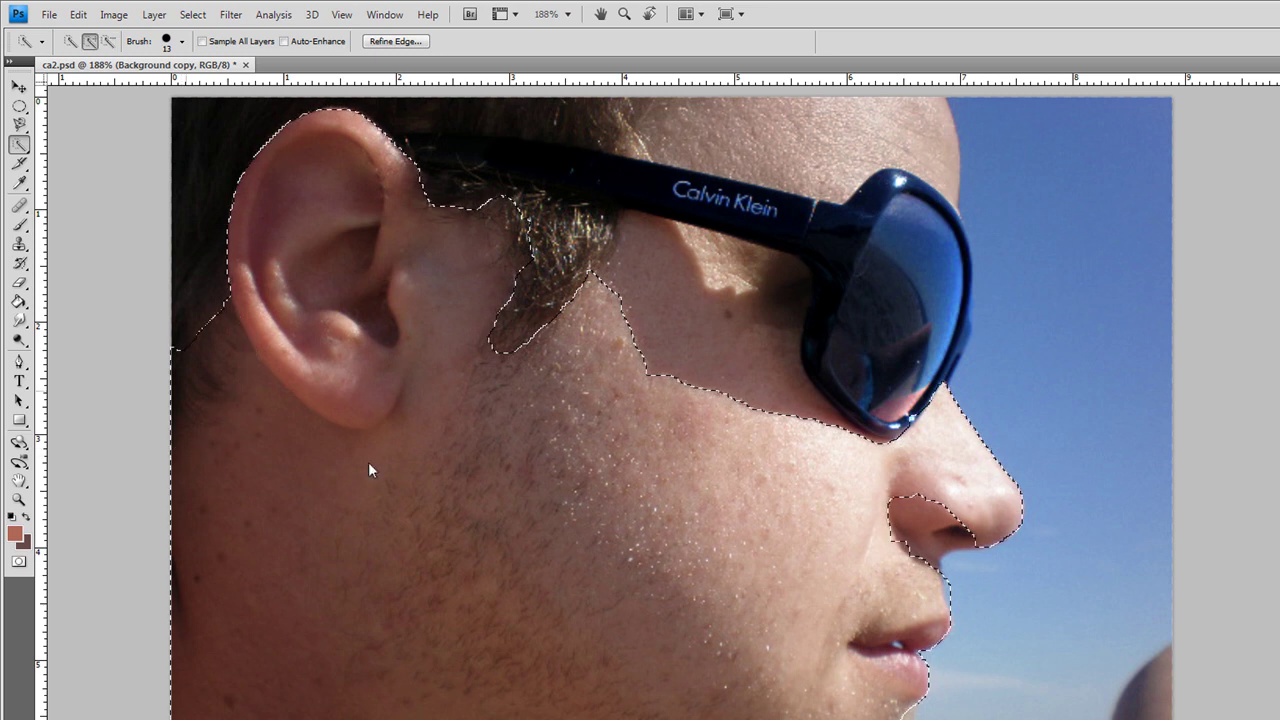
Apply Vibrance +3 and Saturation +1 to the selected facial skin
click(155, 14)
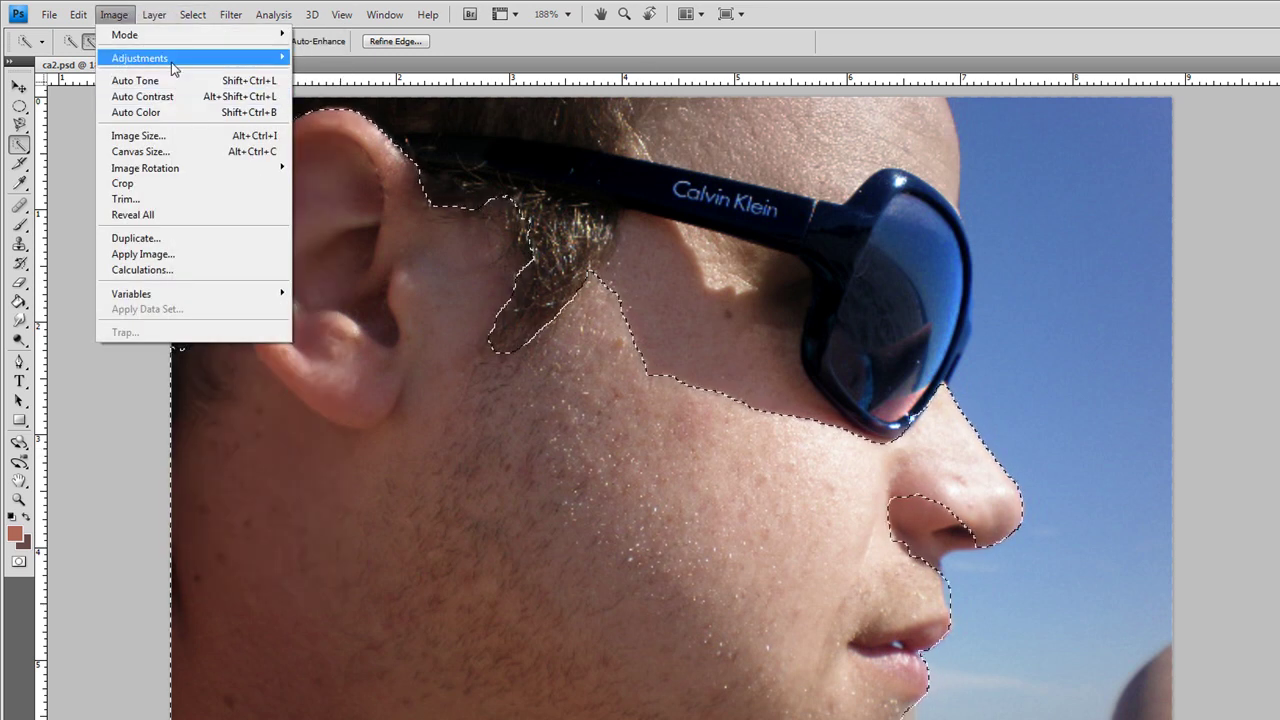
mouse_move(140, 58)
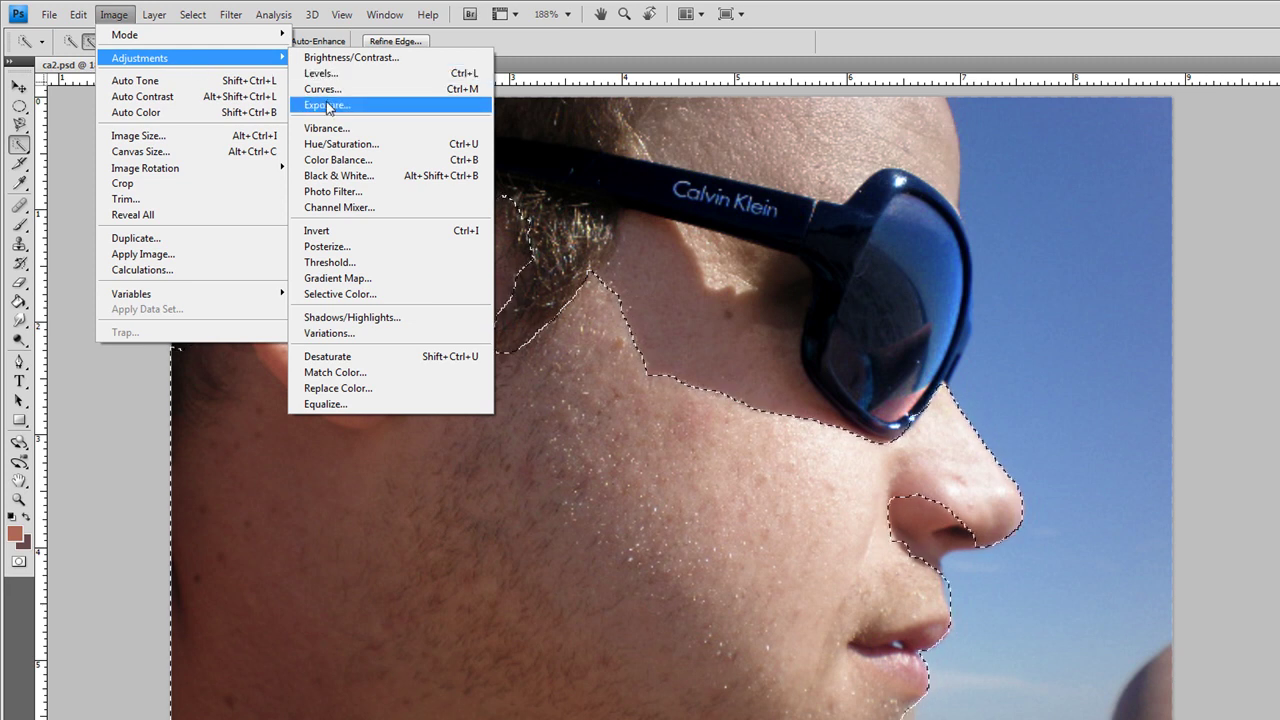
click(326, 128)
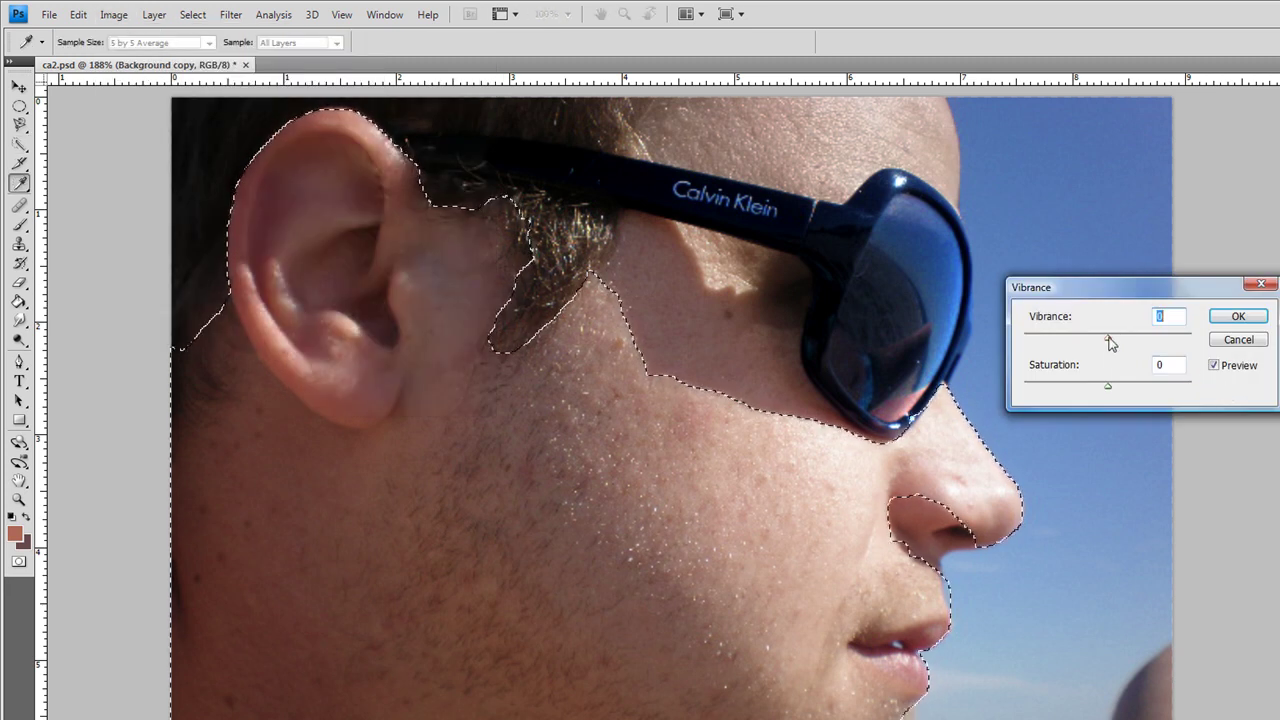
drag(1108, 343, 1086, 343)
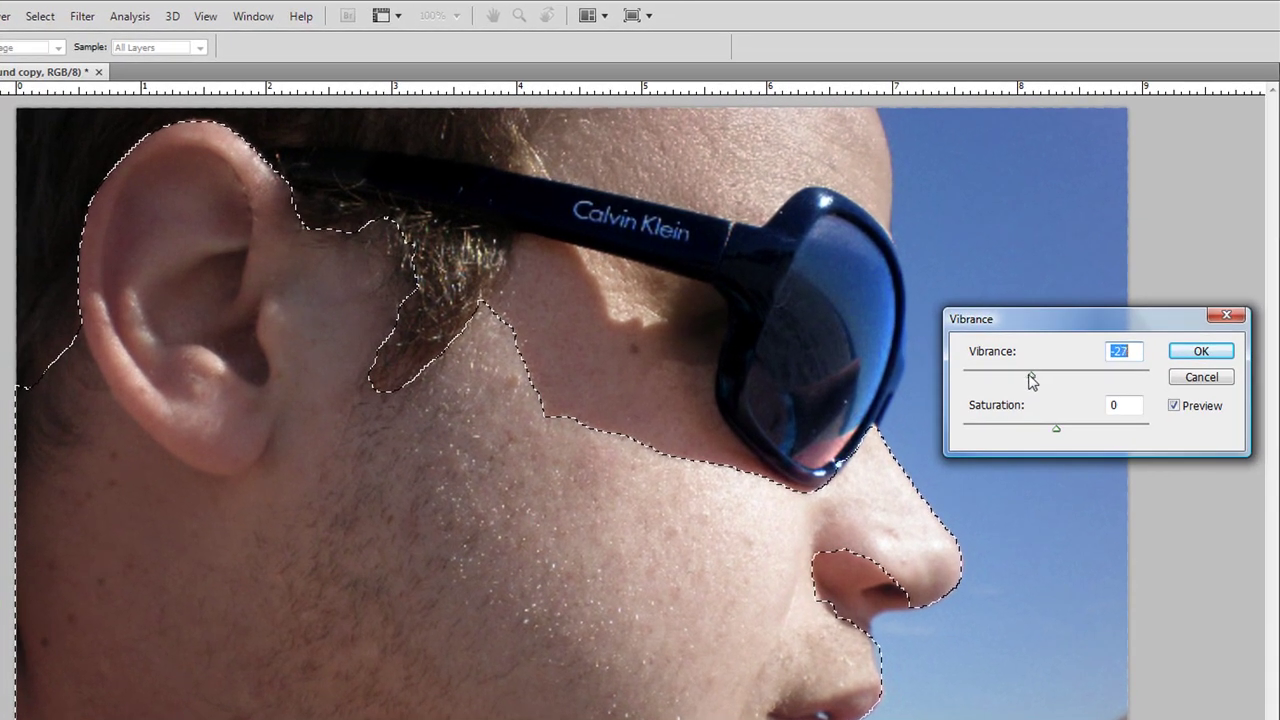
drag(1032, 381, 1061, 376)
drag(1056, 428, 1057, 428)
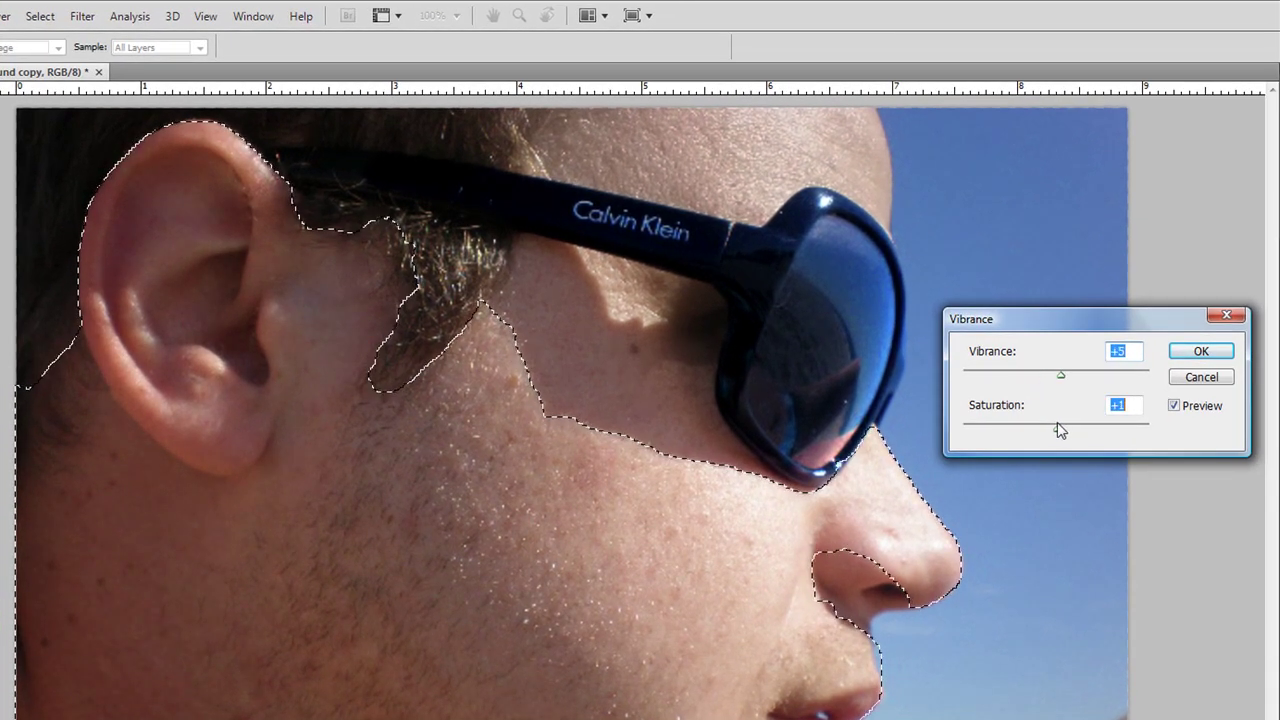
drag(1070, 381, 1061, 380)
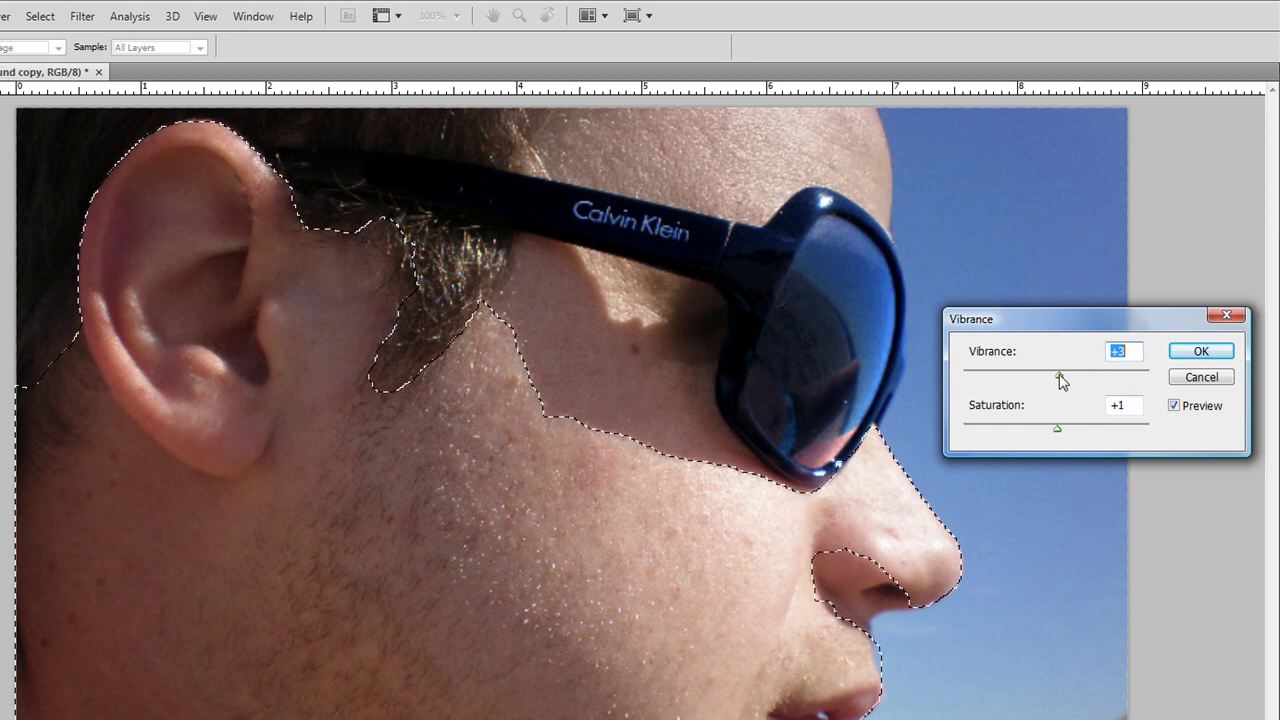
click(1176, 352)
click(8, 15)
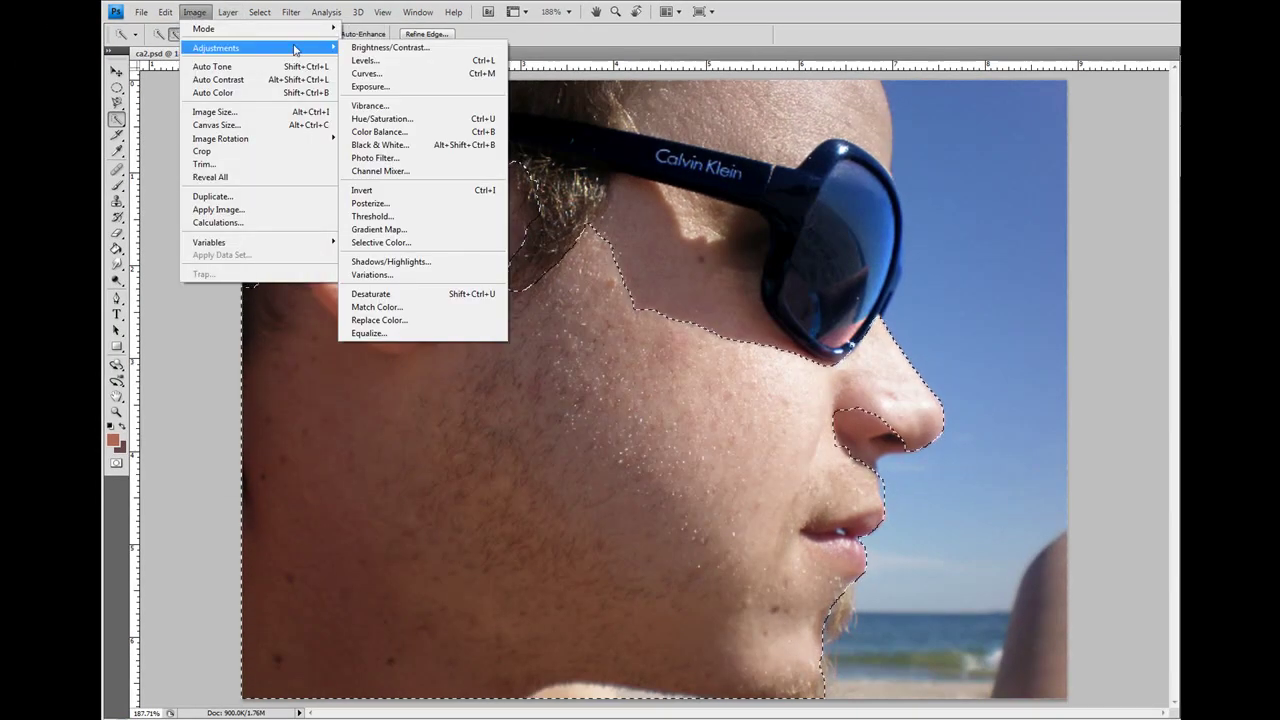
mouse_move(258, 48)
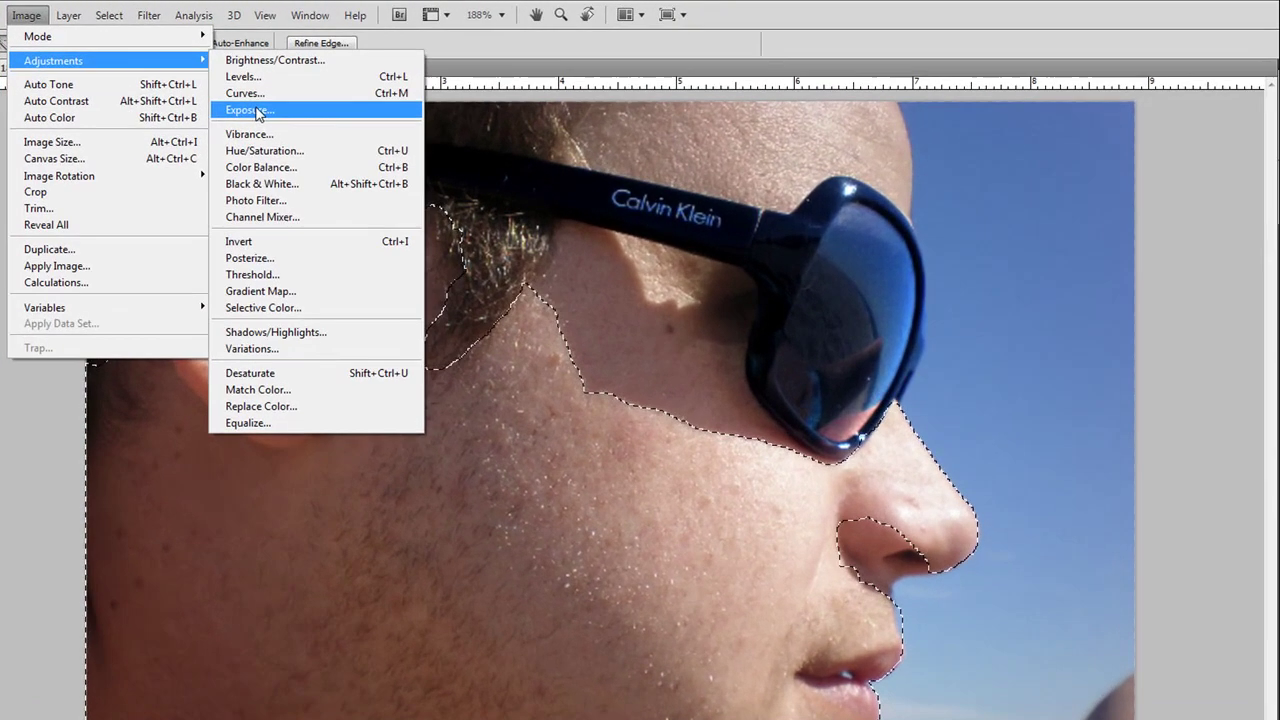
Apply Exposure -0.35 with Gamma Correction 0.96 to the selected skin
click(376, 88)
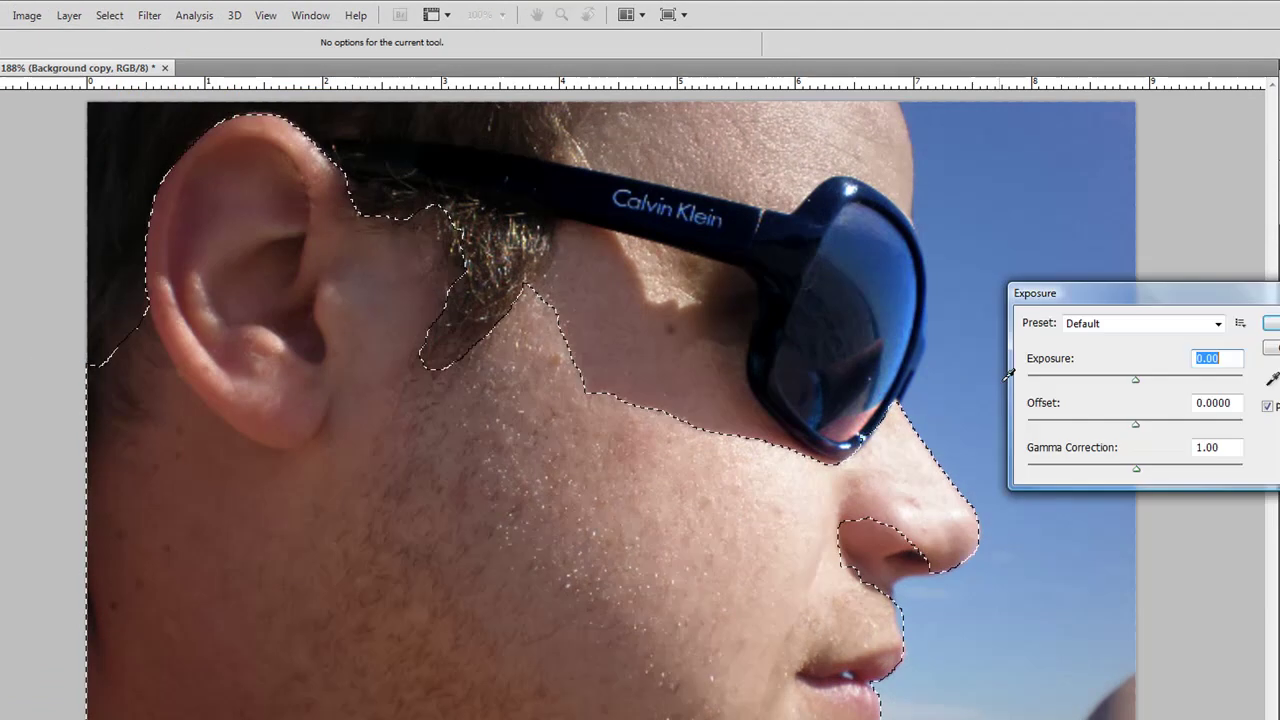
drag(1136, 380, 1131, 385)
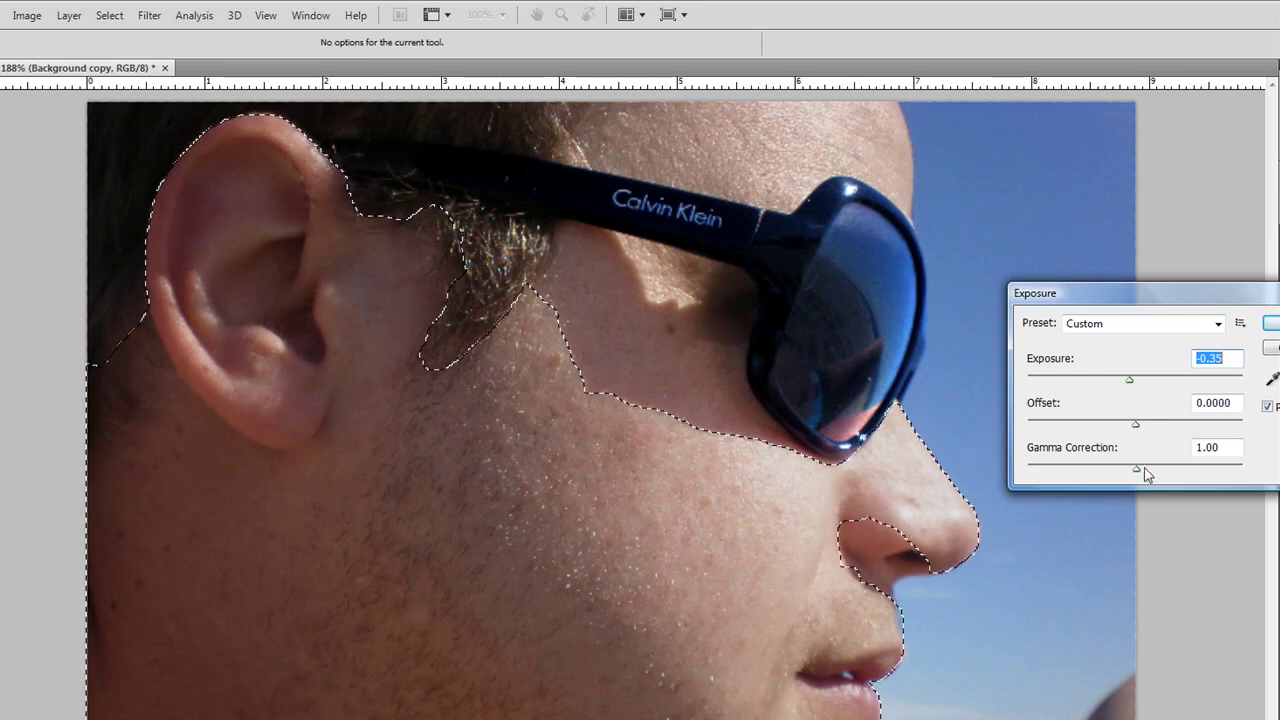
drag(1145, 472, 1141, 470)
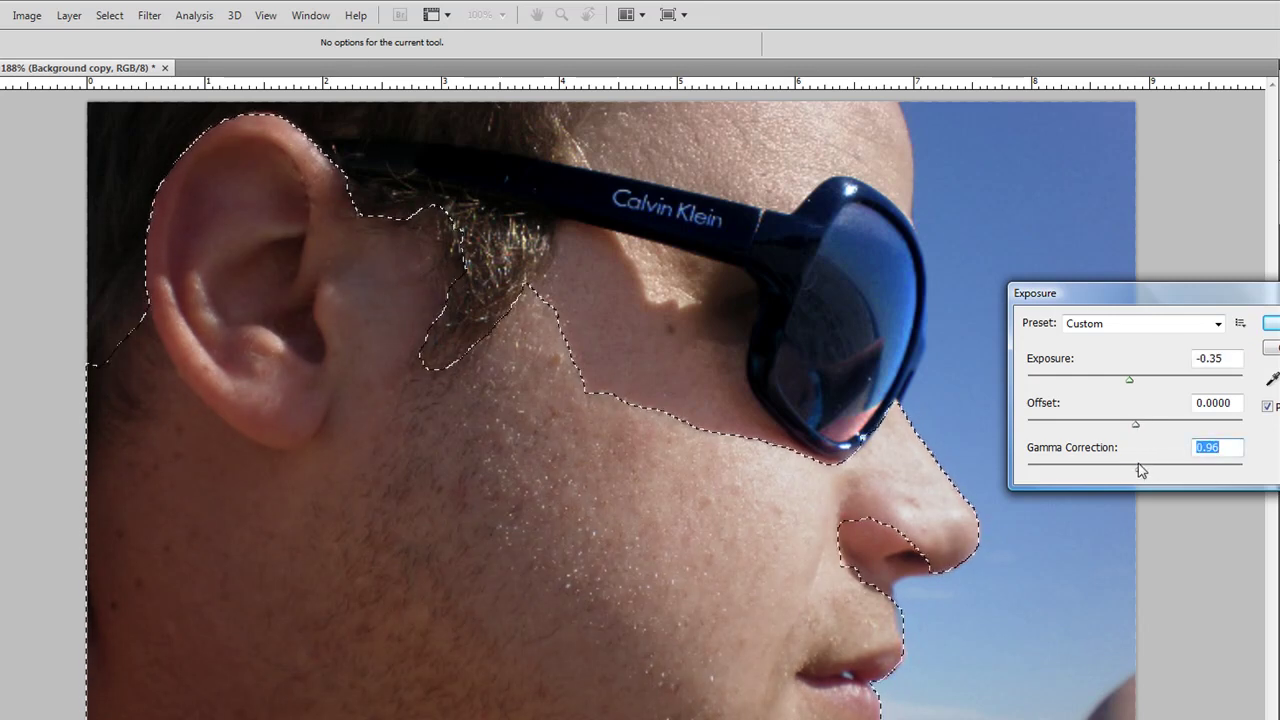
click(1270, 325)
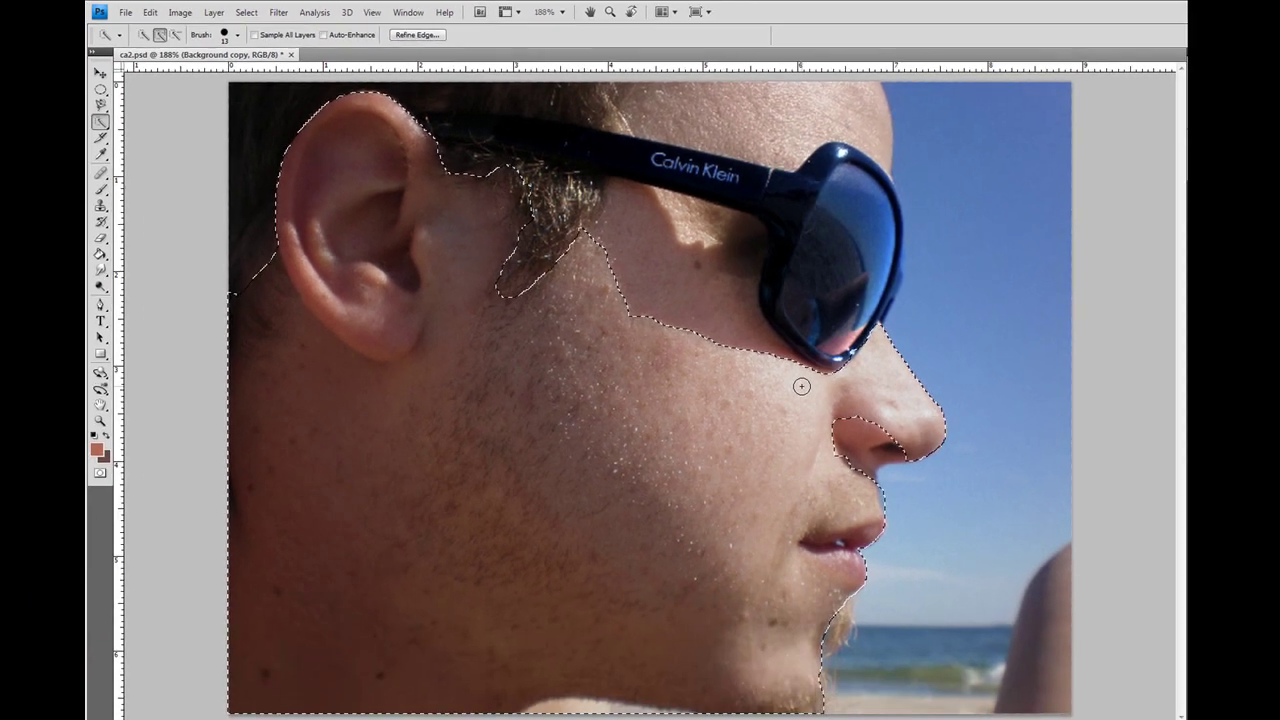
Deselect the skin, then heal the spots on the upper ear rim and in the hair behind it
right_click(825, 381)
click(840, 388)
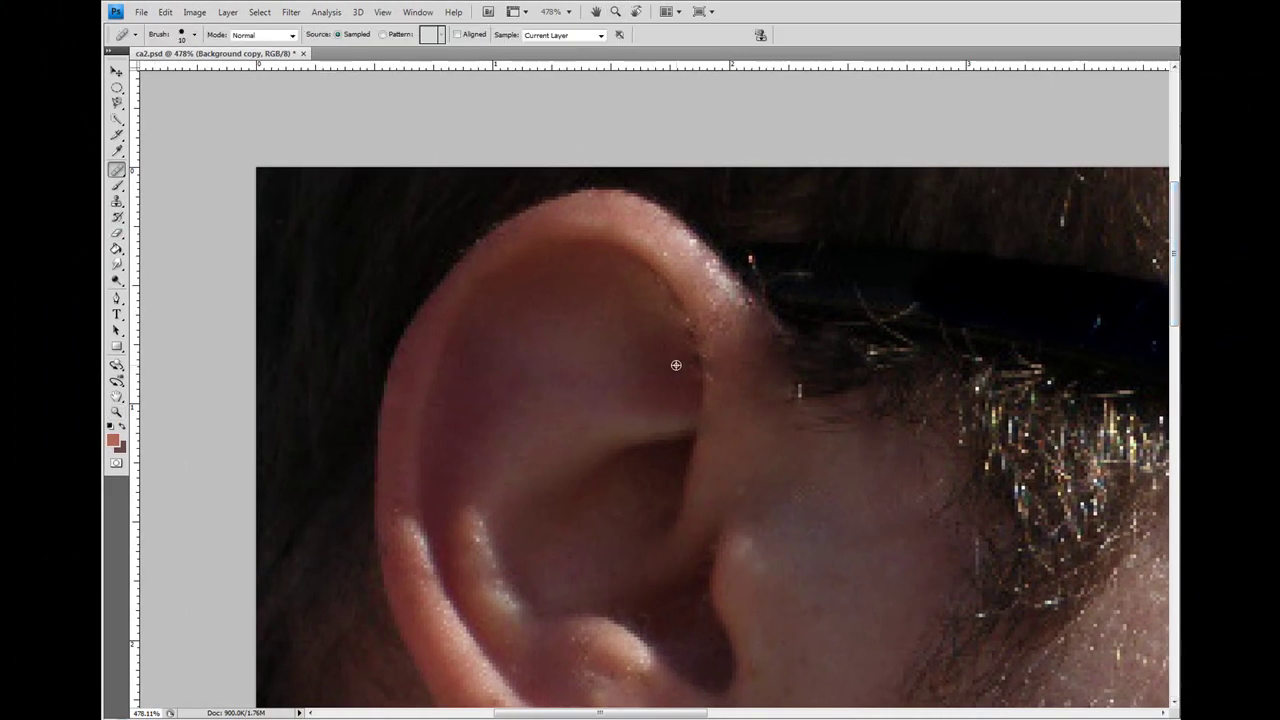
alt+click(676, 365)
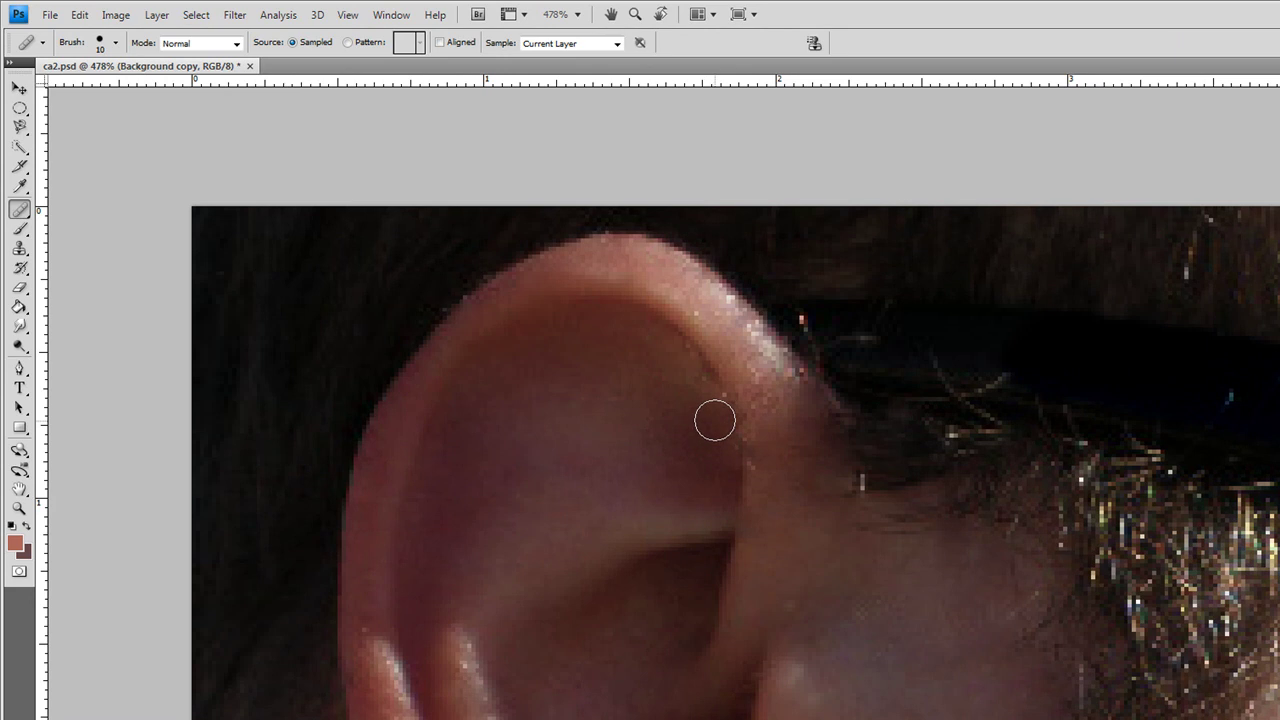
alt+click(697, 380)
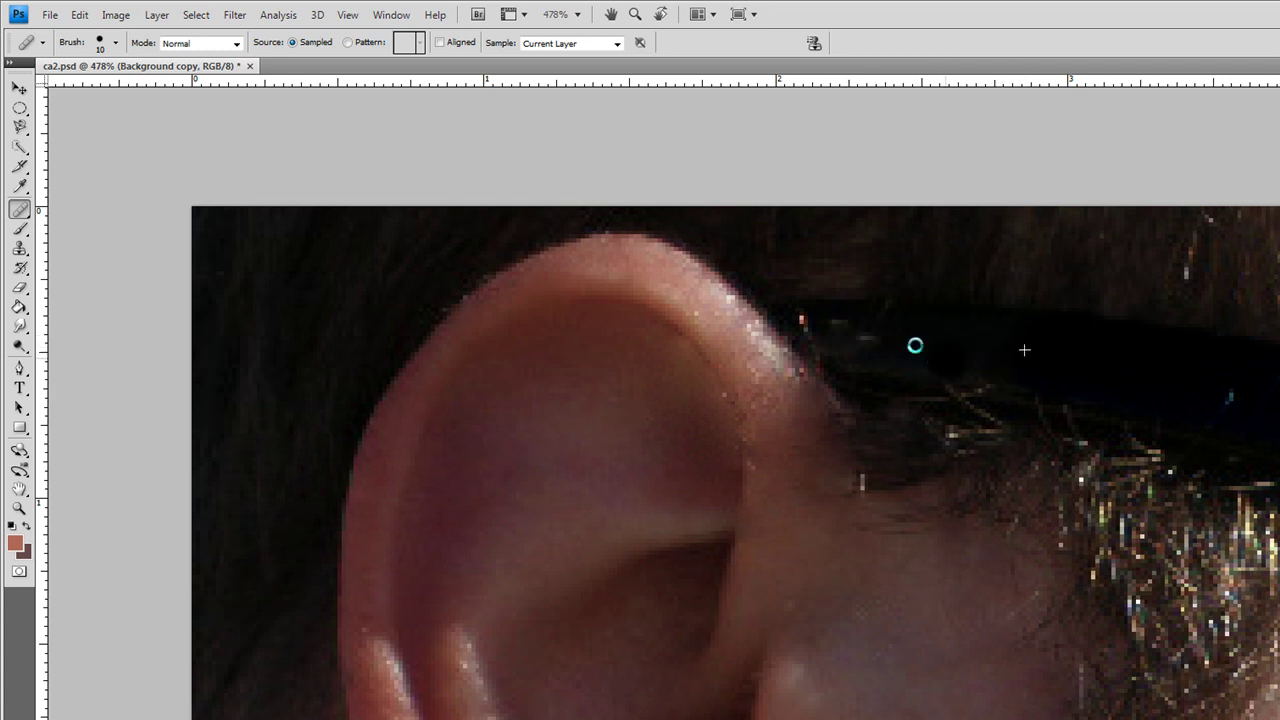
click(755, 360)
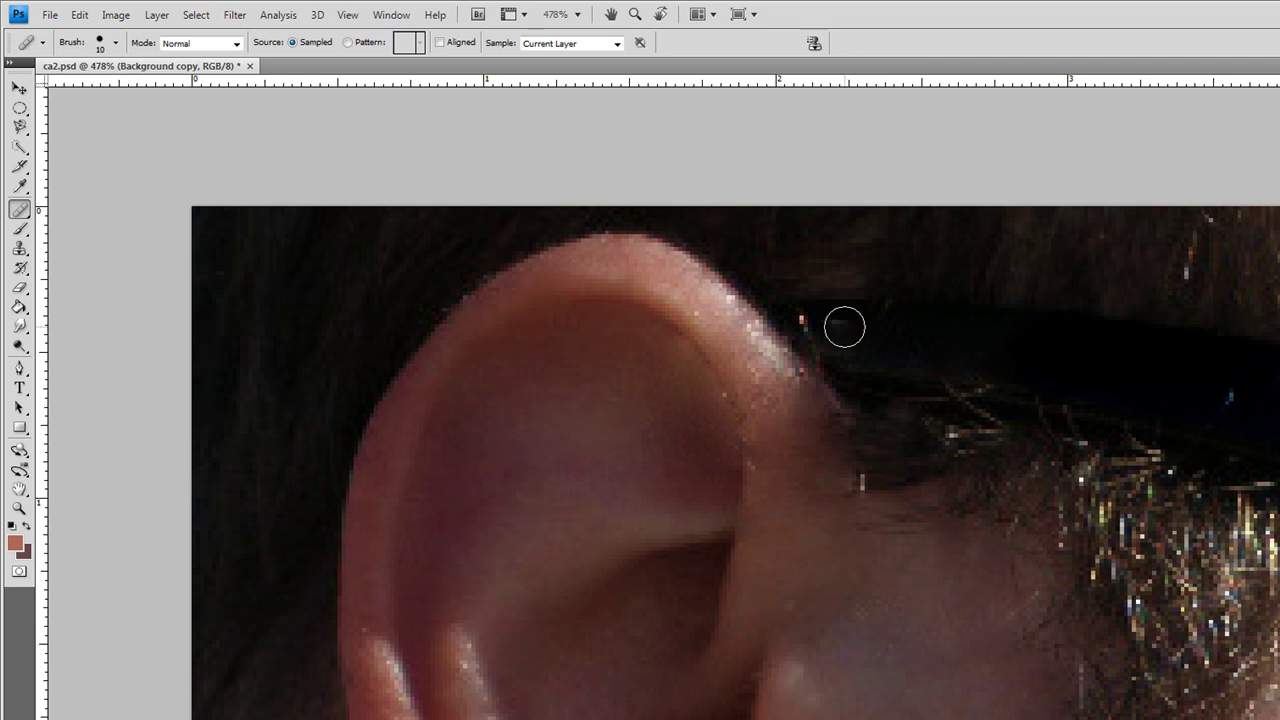
click(1059, 549)
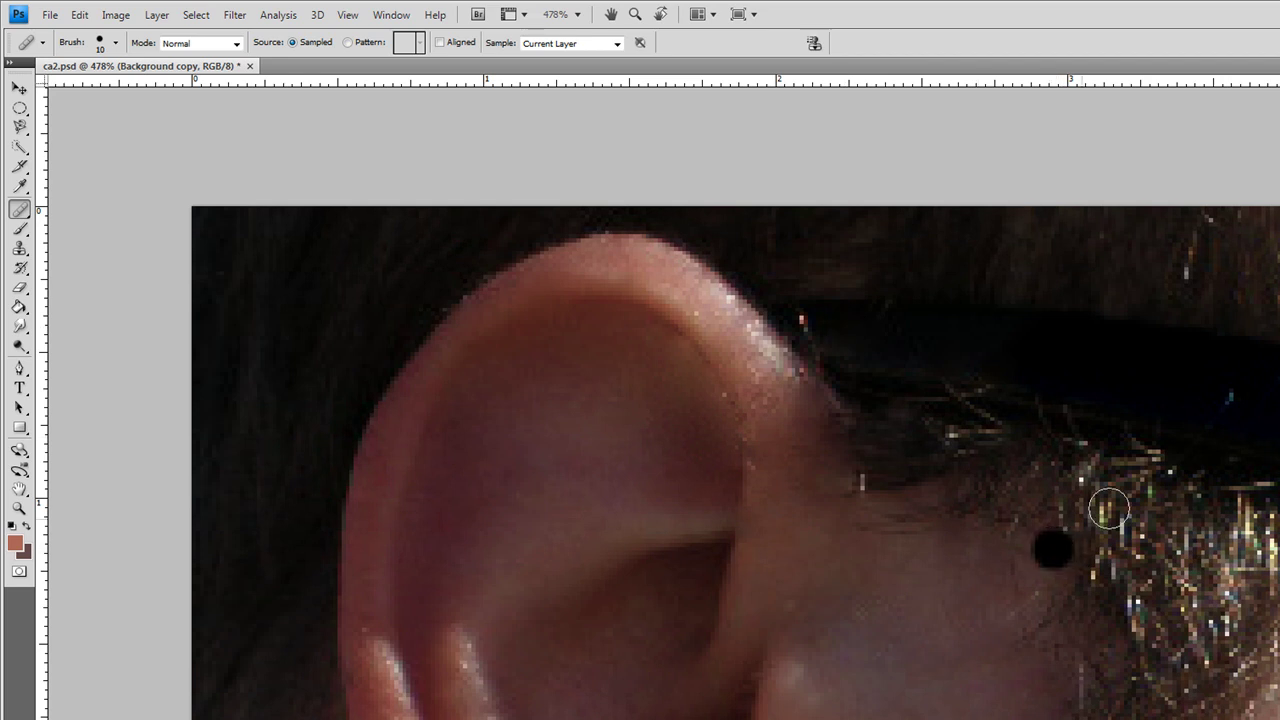
click(1105, 511)
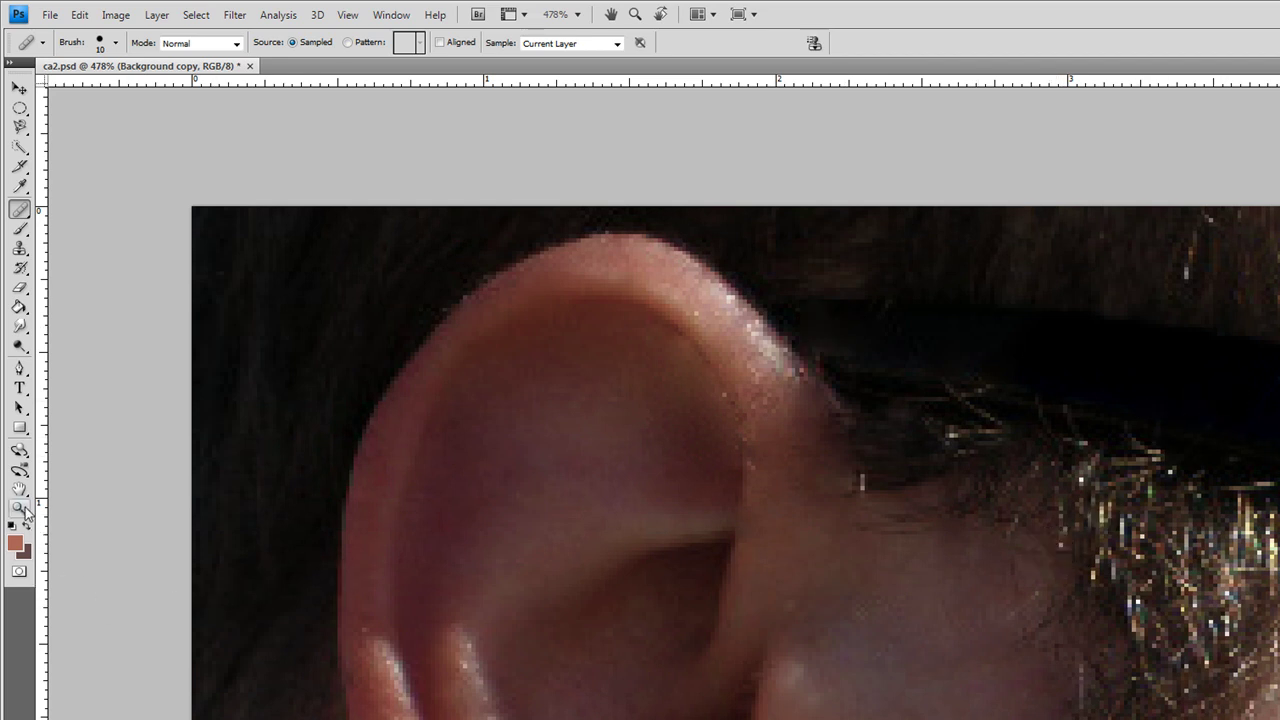
Zoom out to fit the whole face on screen
click(19, 508)
right_click(940, 577)
click(982, 594)
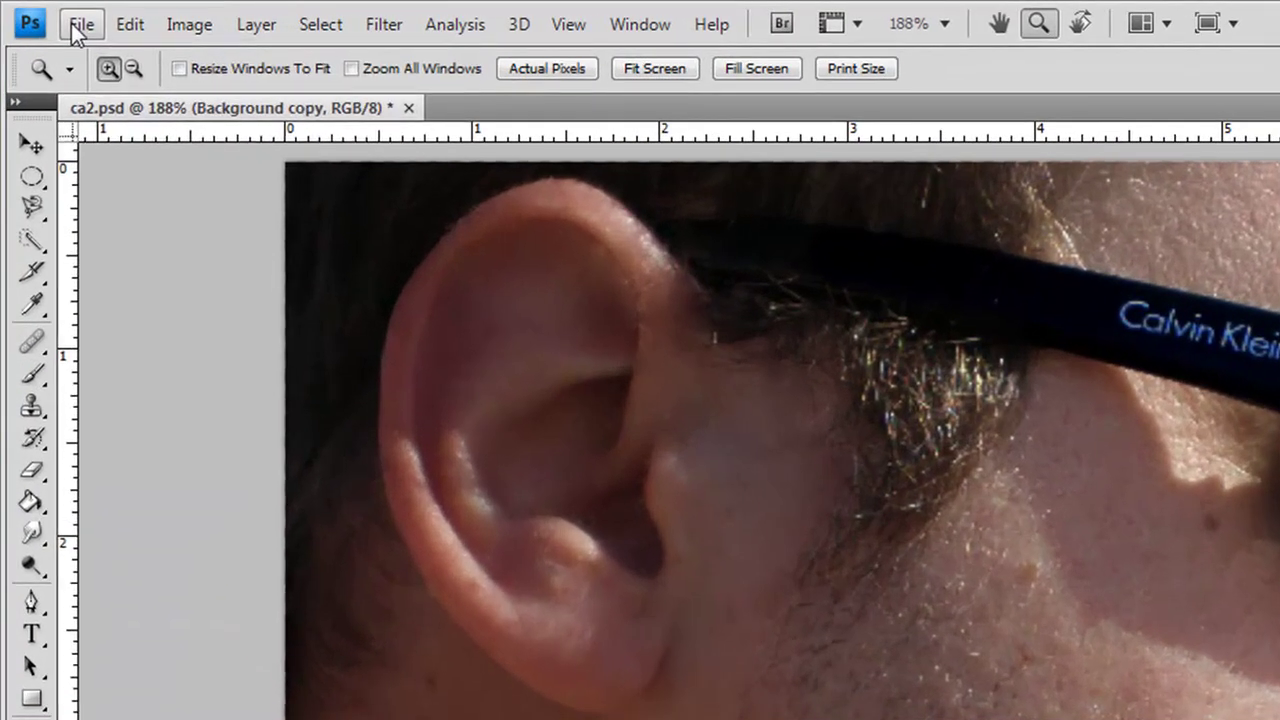
Open the recent original P5290204.JPG and fit it to the window
click(100, 16)
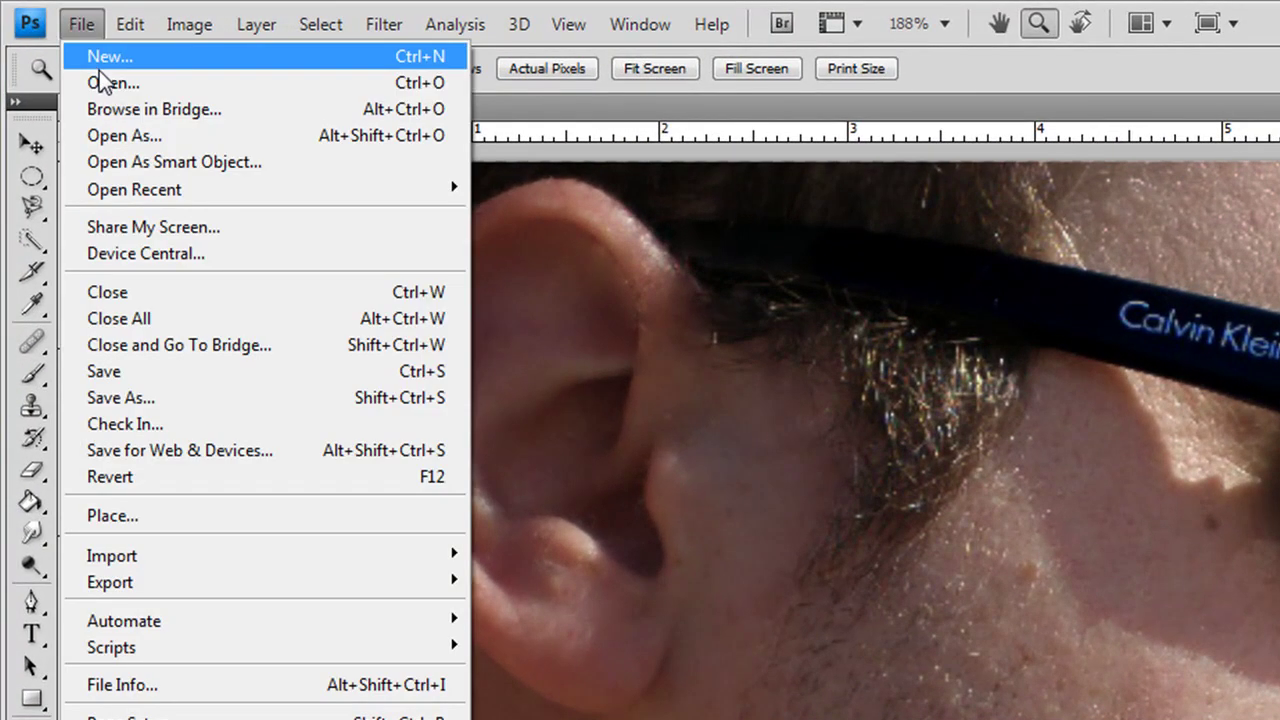
mouse_move(135, 189)
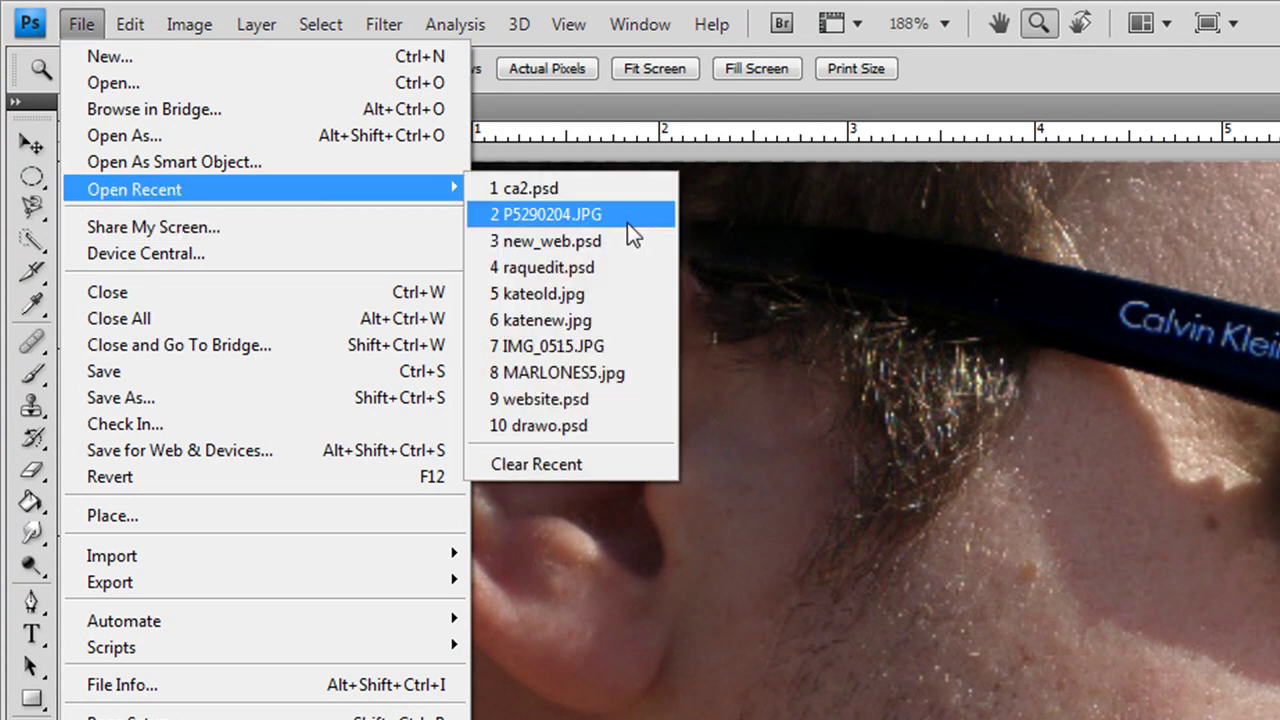
click(627, 222)
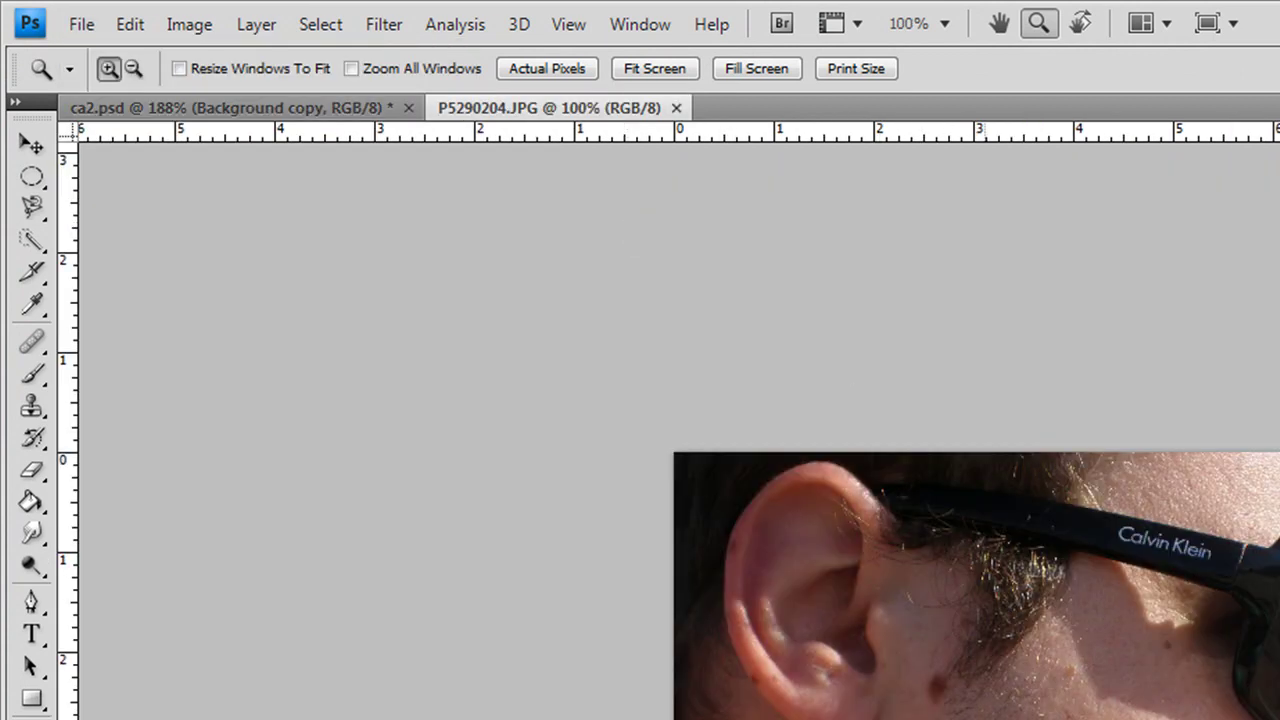
key(ctrl+0)
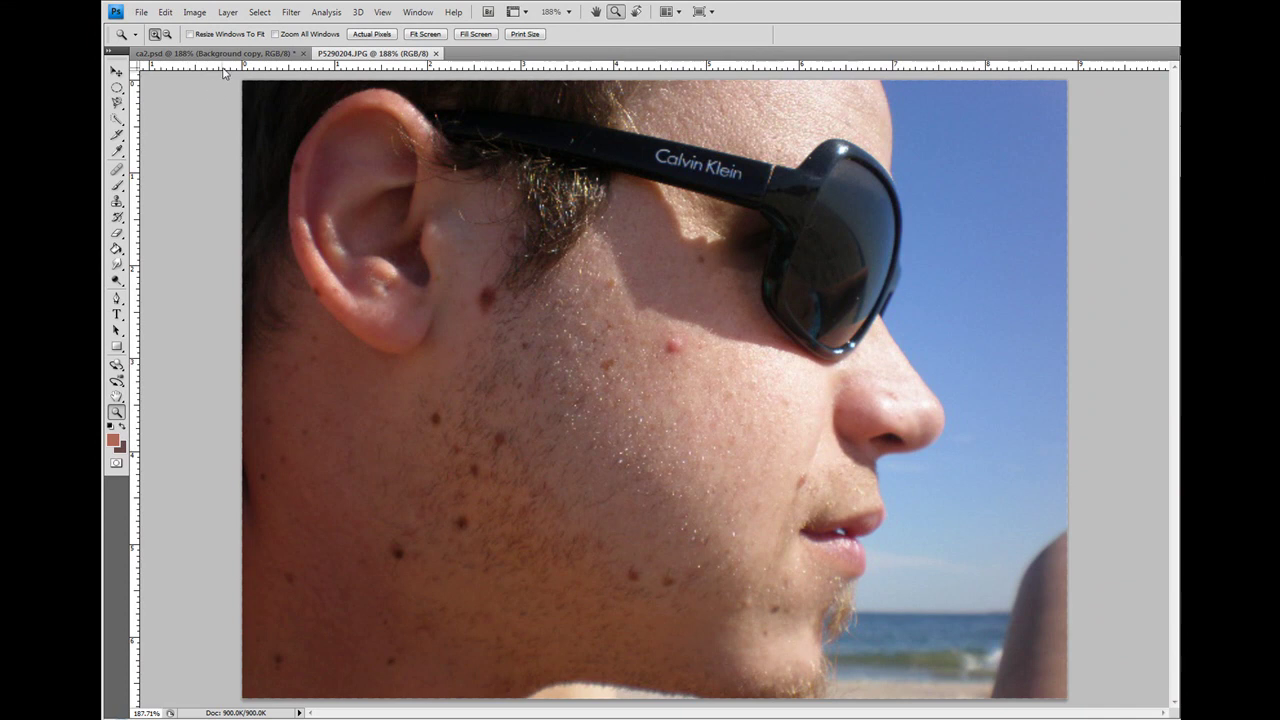
Toggle between ca2.psd and P5290204.JPG to compare, ending on the retouched image
click(227, 55)
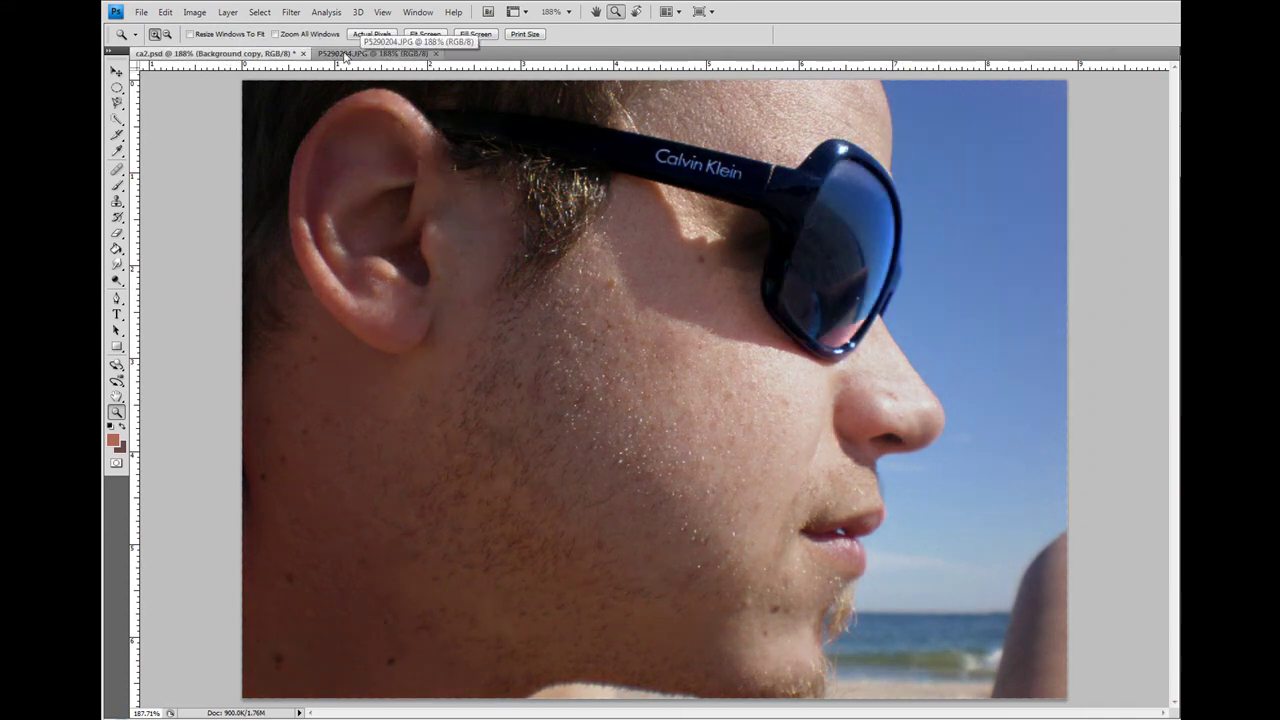
click(343, 55)
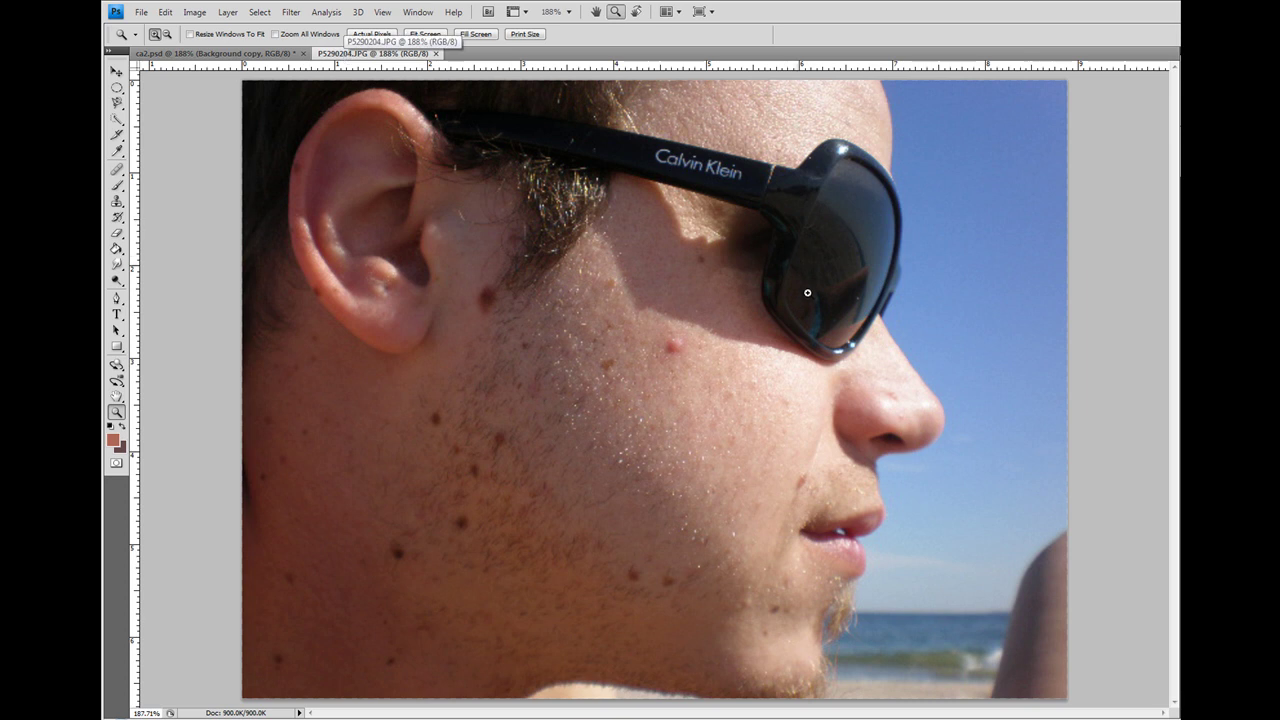
key(ctrl+Tab)
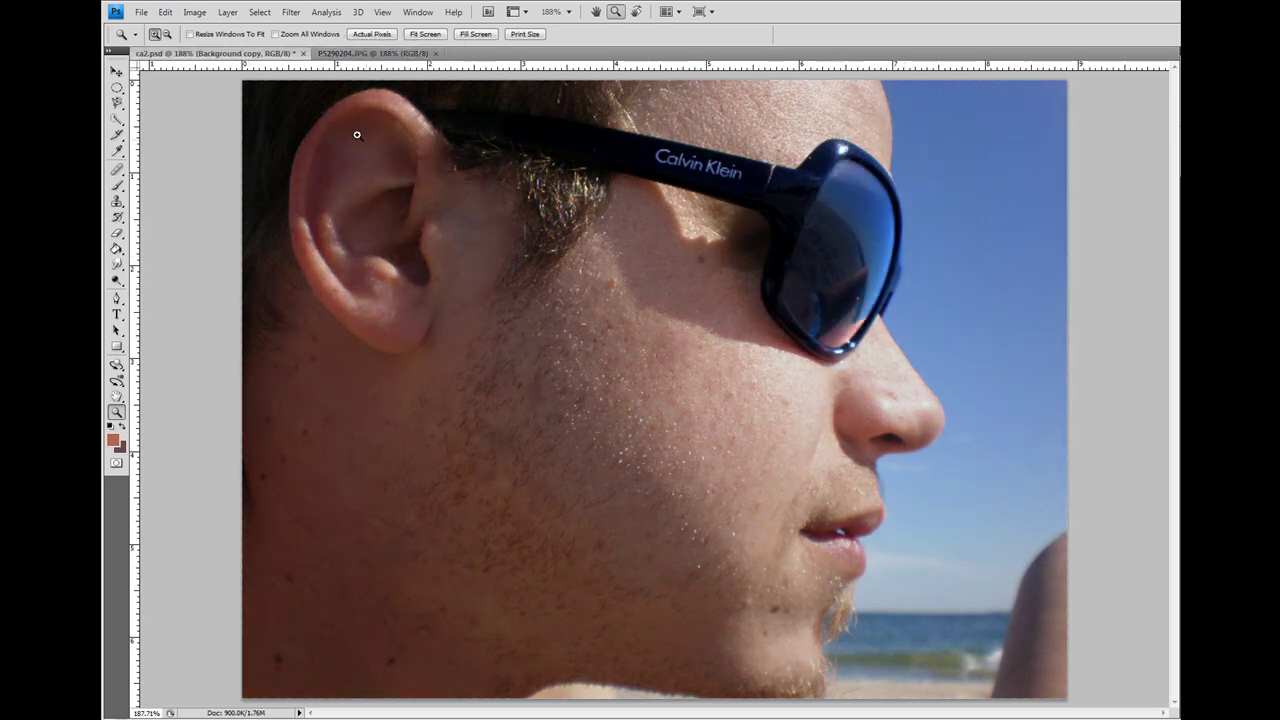
click(370, 53)
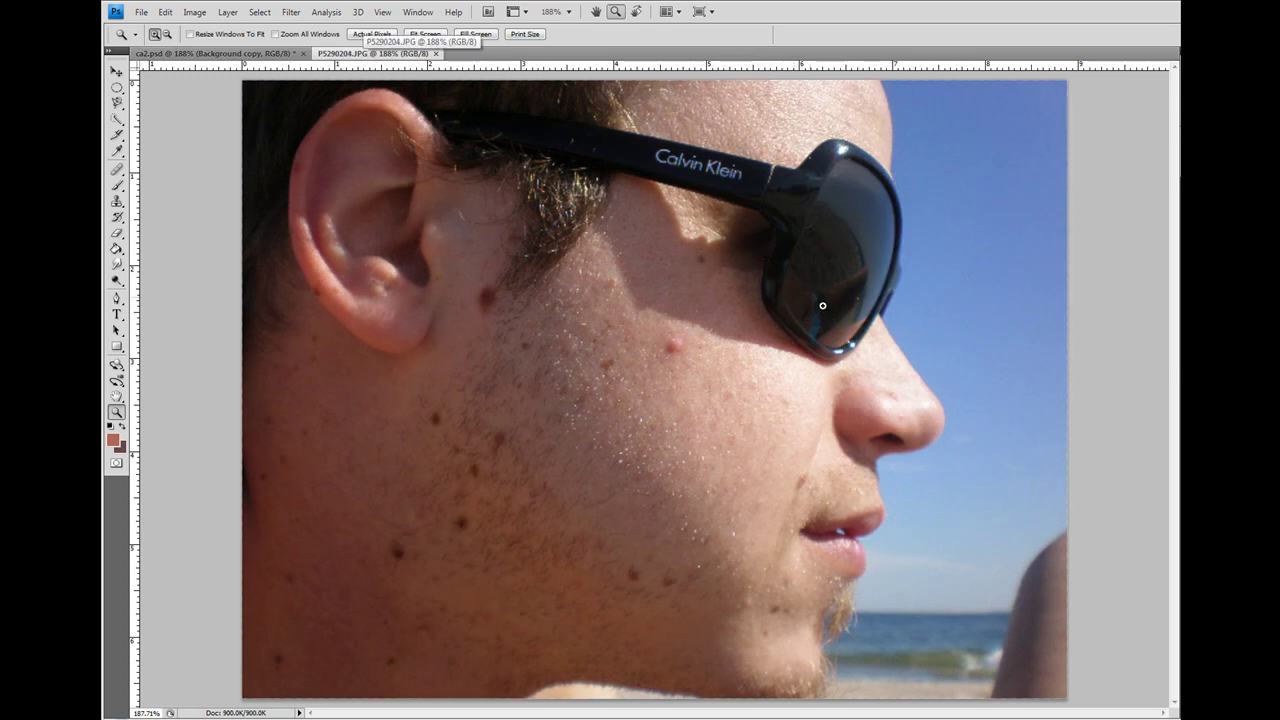
key(ctrl+Tab)
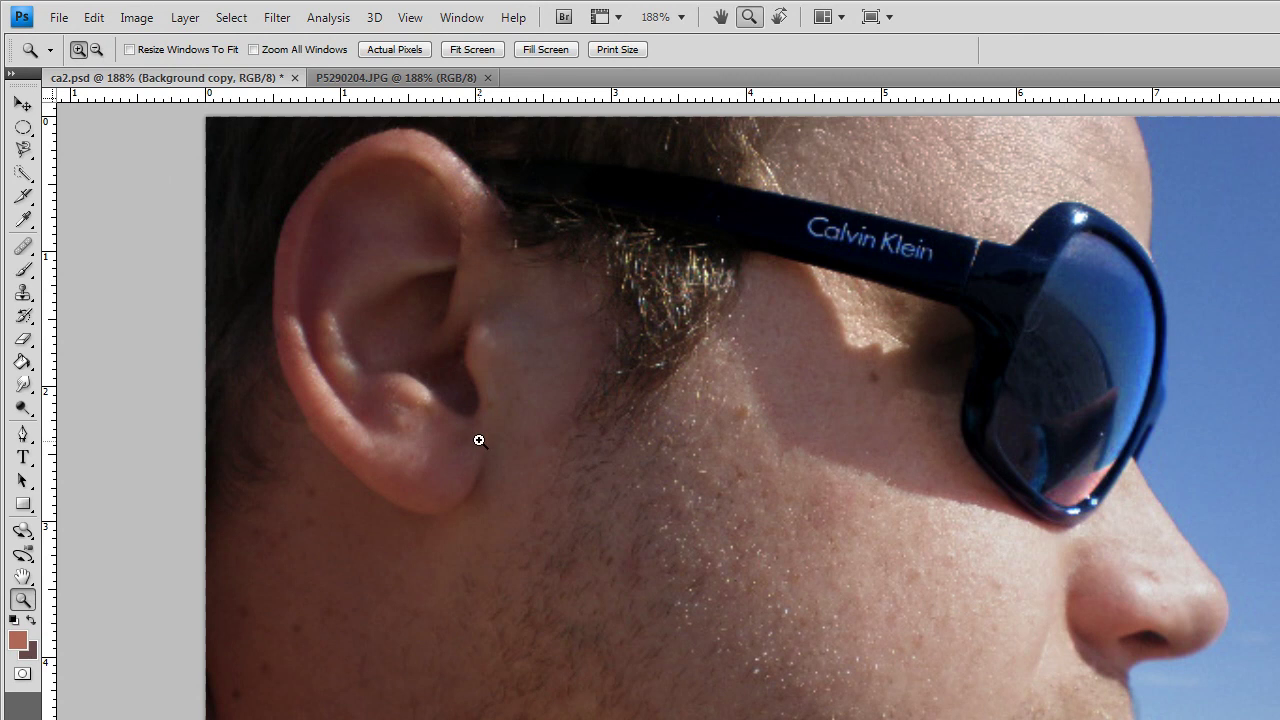